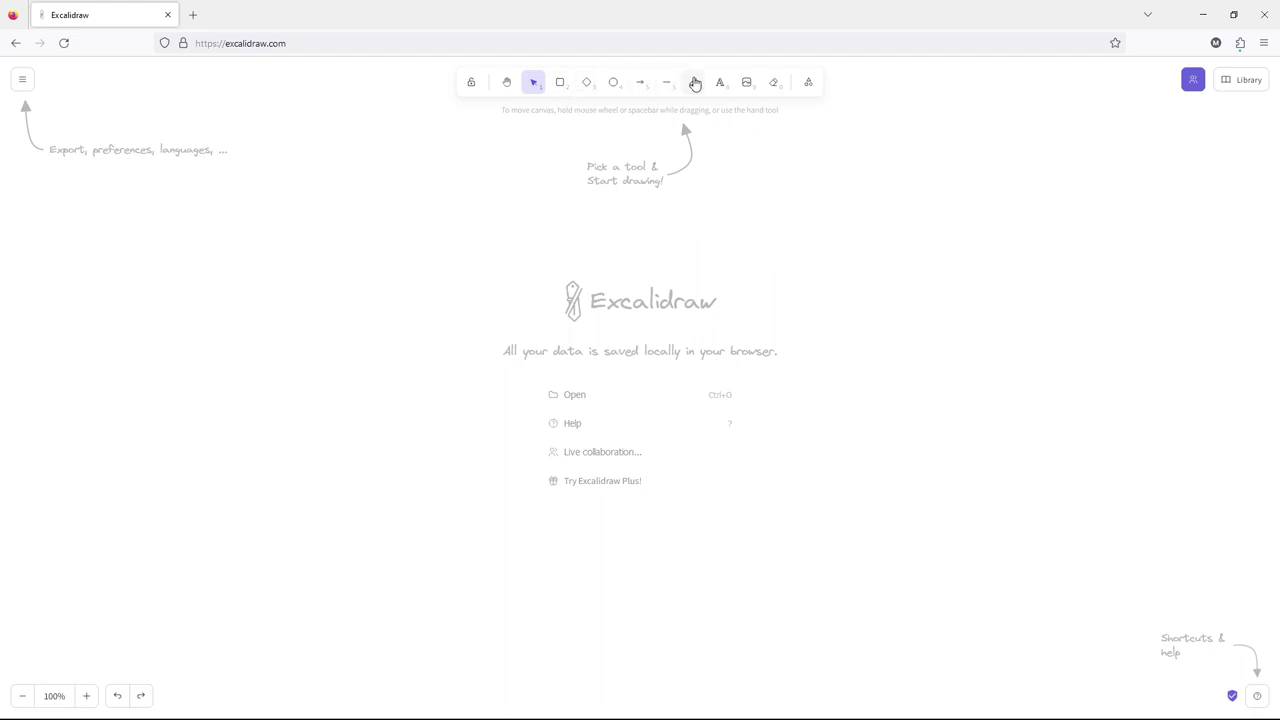
Step: Sketch a freehand squiggle on the right and a diamond on the left of the canvas
click(693, 82)
mouse_move(760, 192)
mouse_down()
mouse_move(821, 296)
mouse_move(892, 369)
mouse_move(889, 267)
mouse_up()
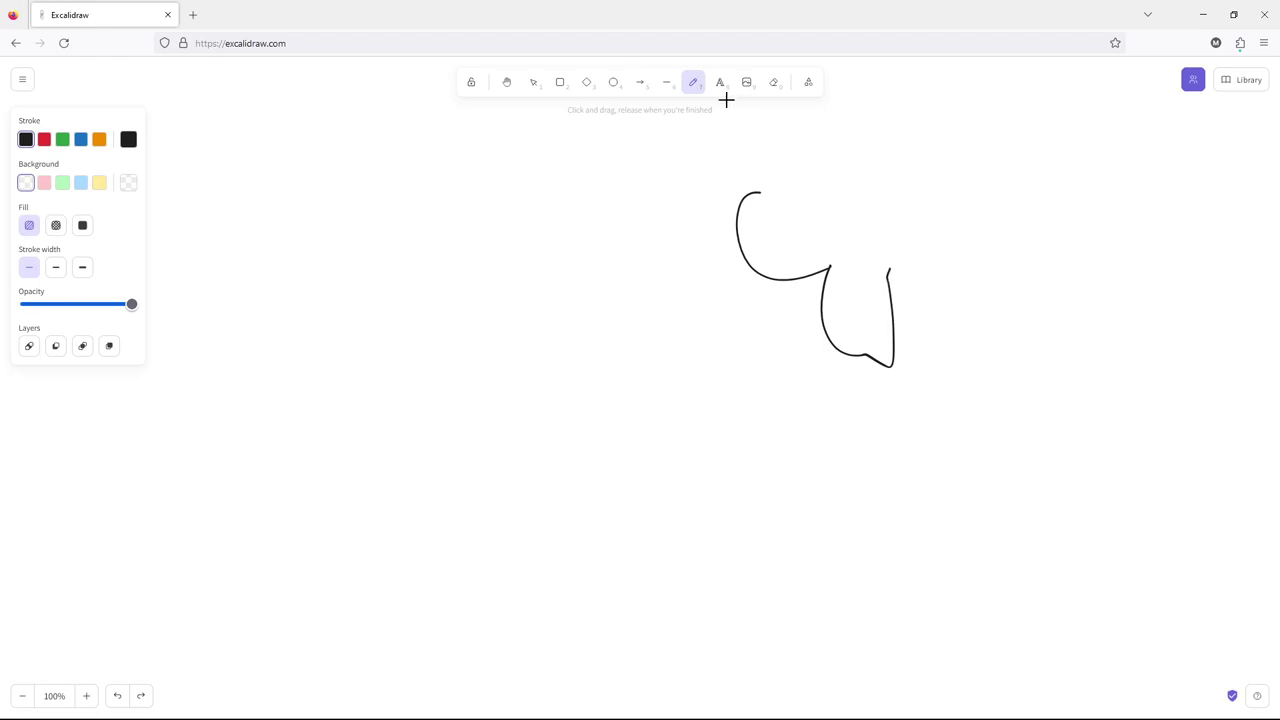
click(720, 84)
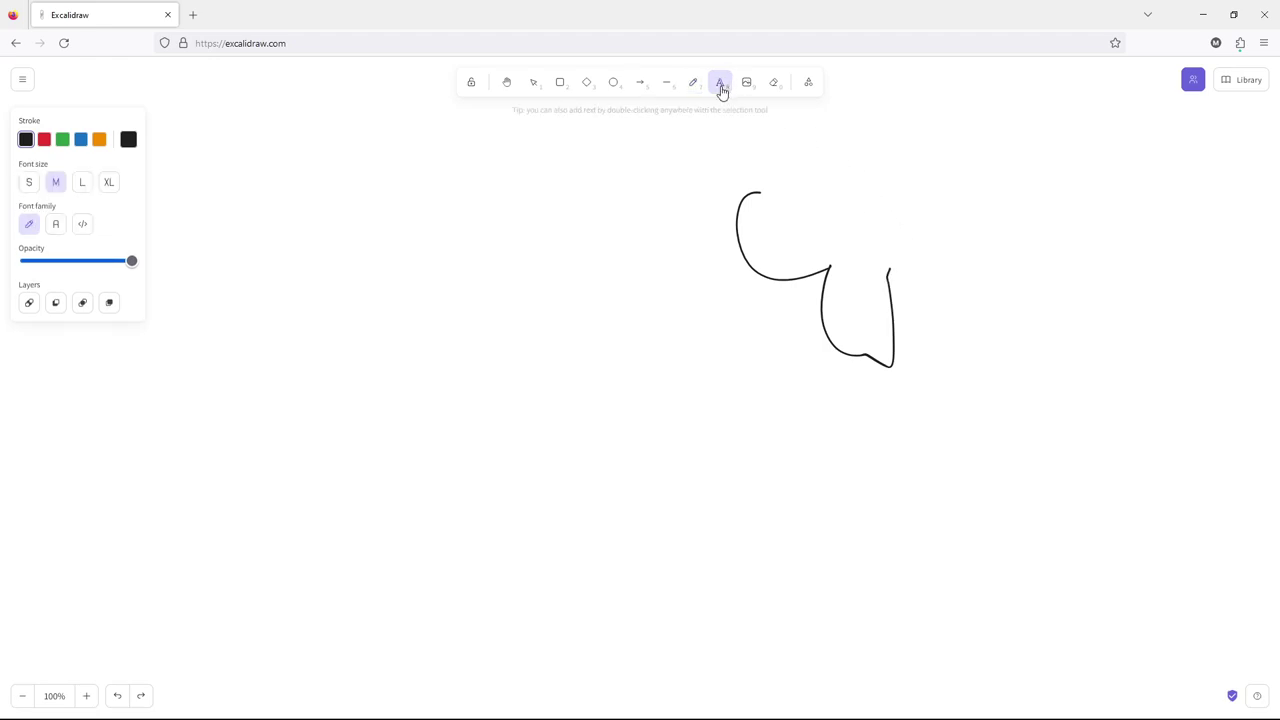
click(587, 84)
drag(323, 221, 446, 346)
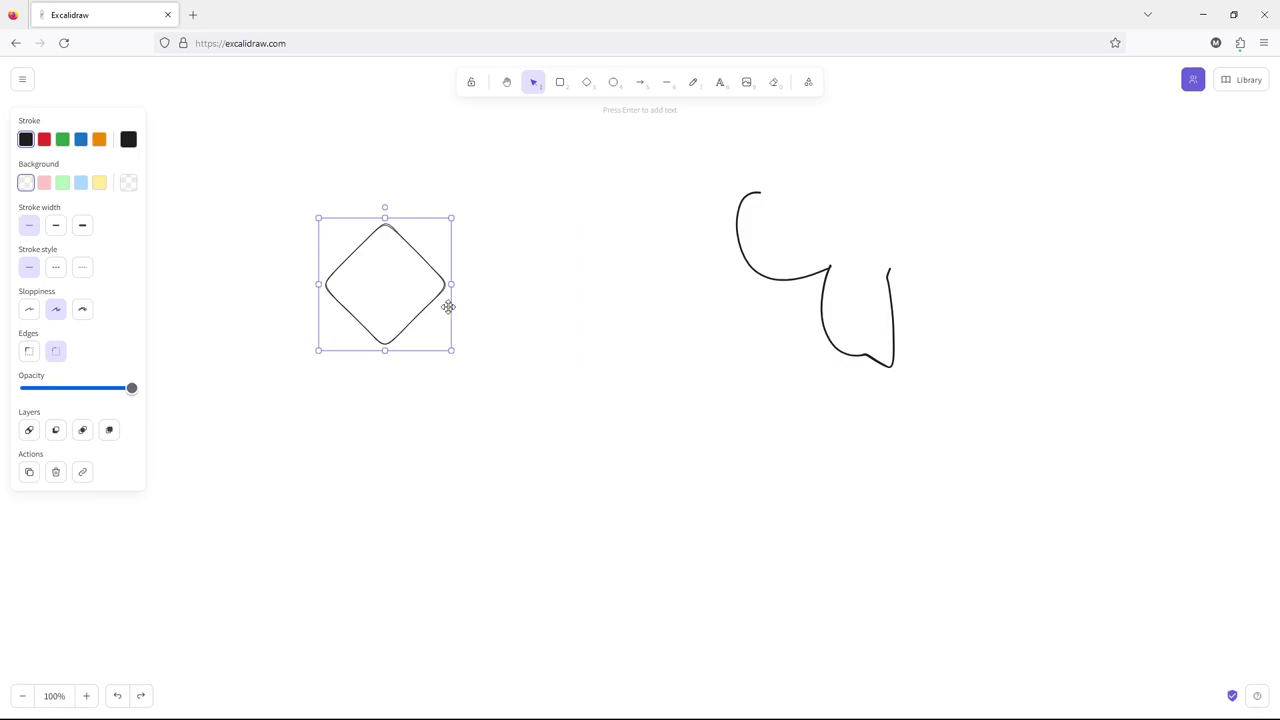
Step: Label the diamond 'Yes?'
double_click(387, 285)
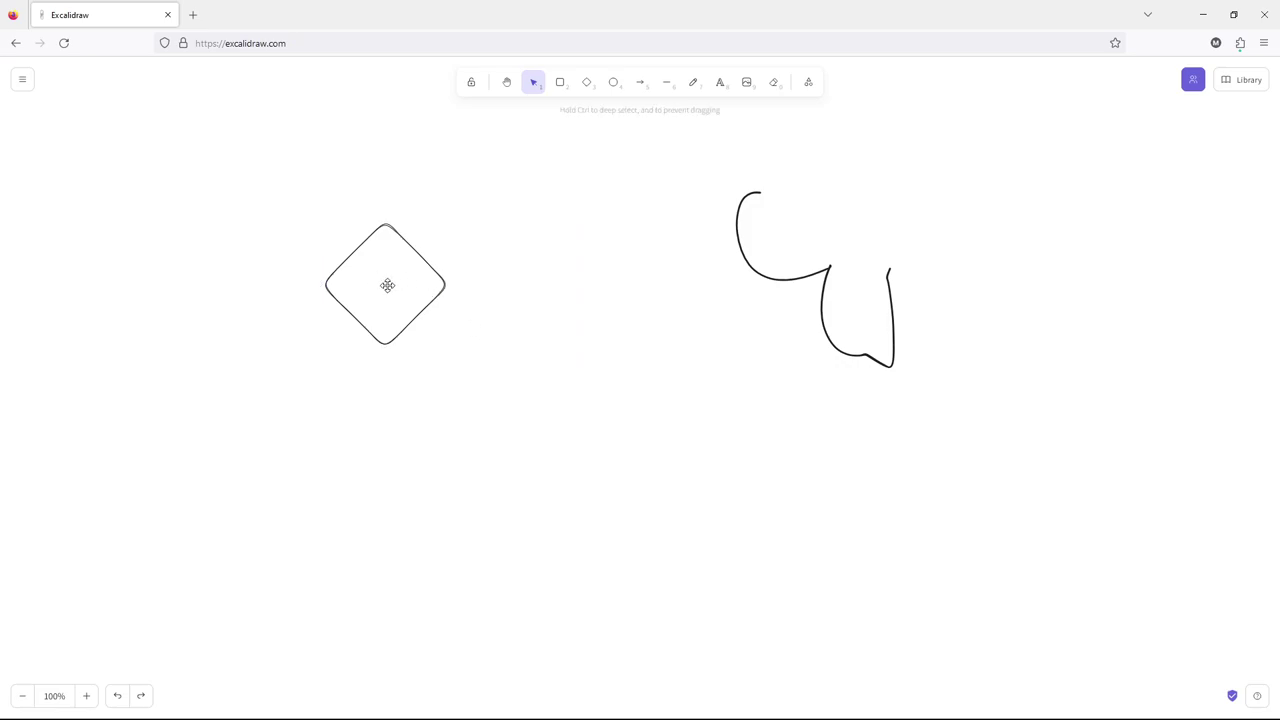
text(Yes?)
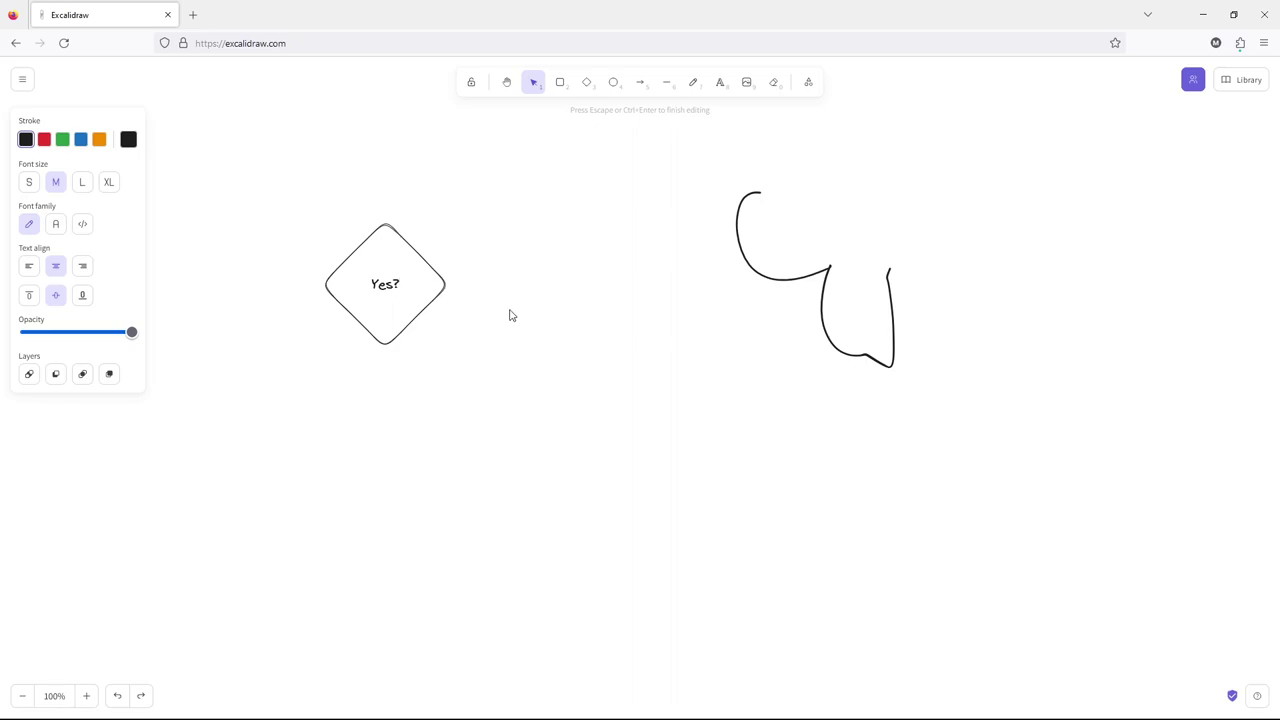
click(510, 316)
click(380, 286)
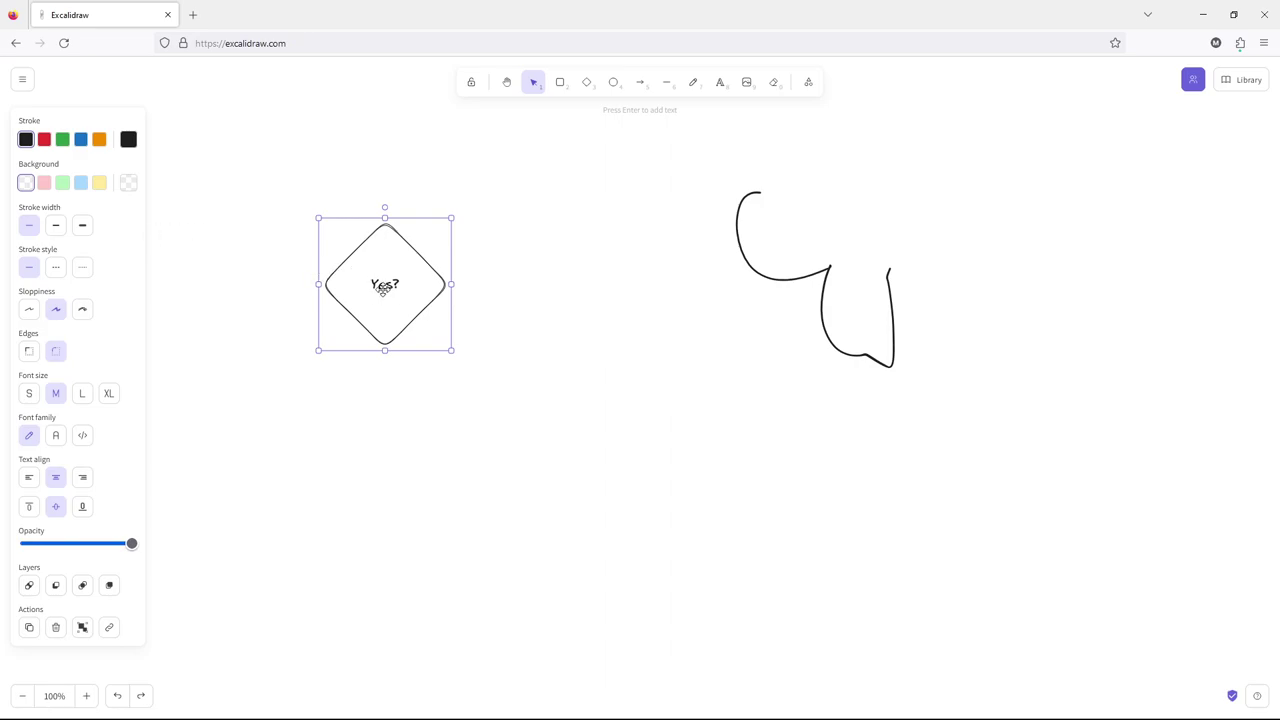
Step: Set the Yes? label to XL font size, Normal font family and centred alignment
click(107, 395)
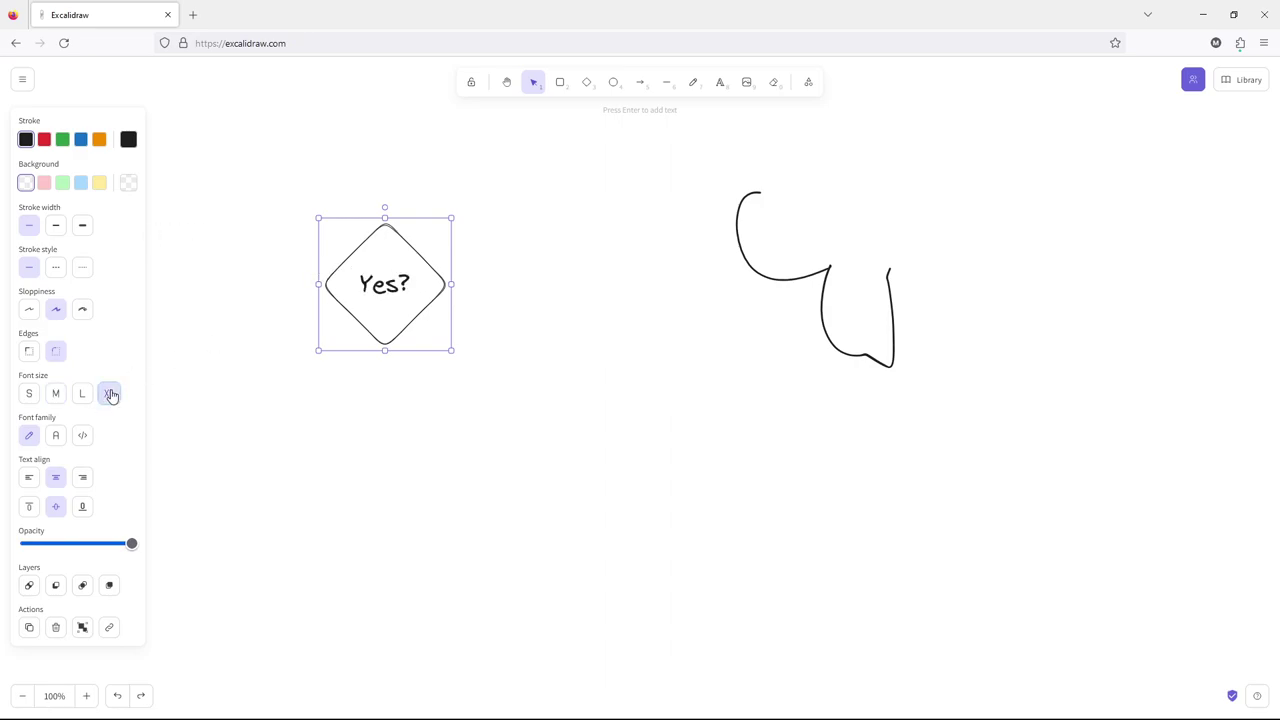
click(56, 437)
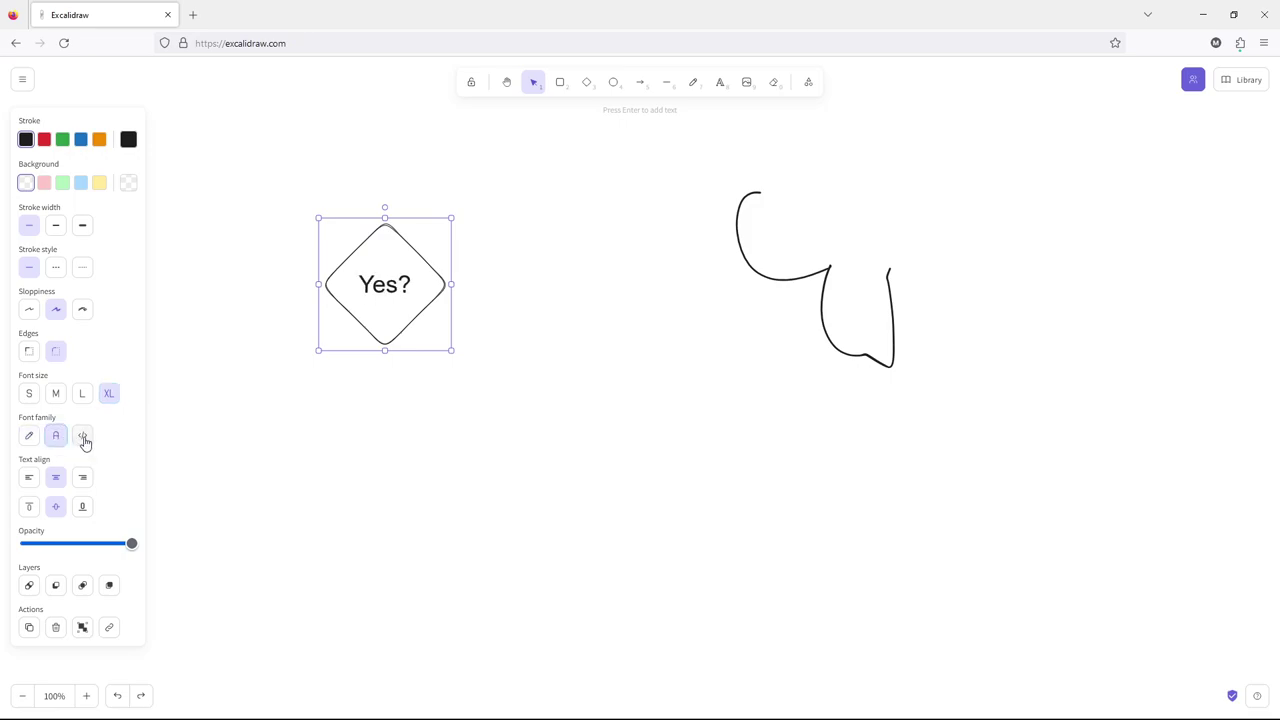
click(84, 438)
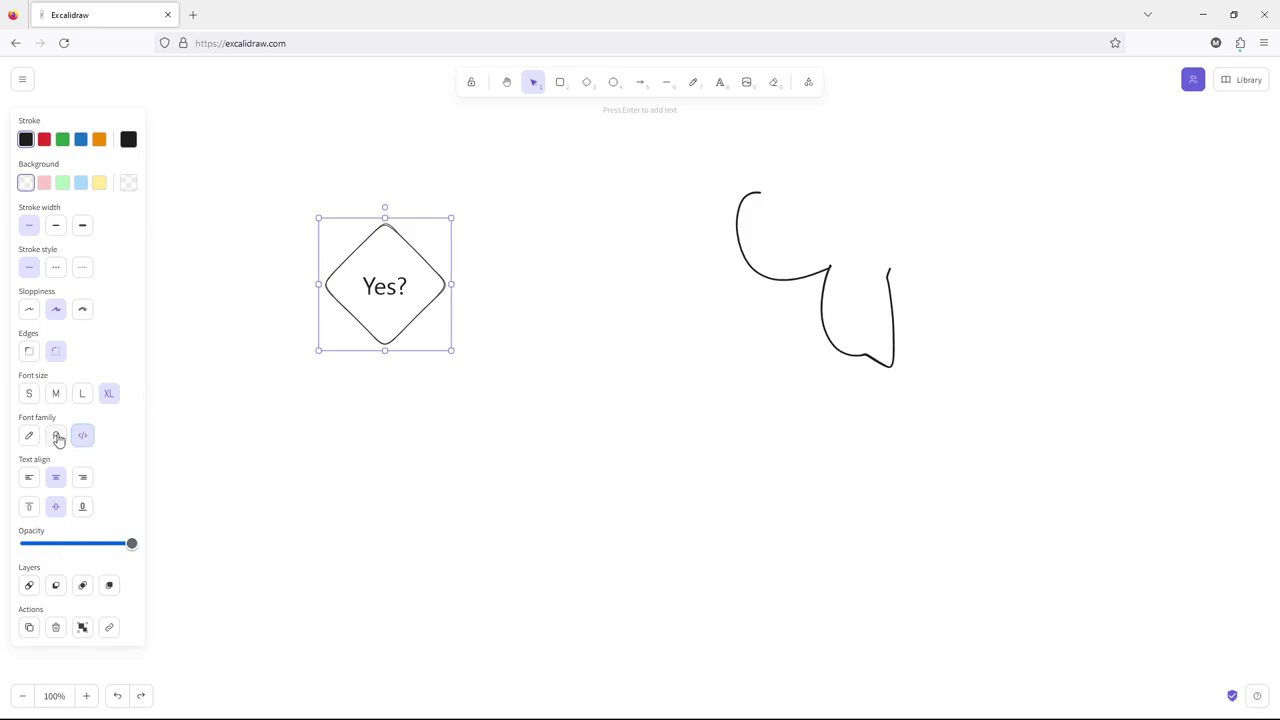
click(56, 437)
click(83, 479)
click(56, 479)
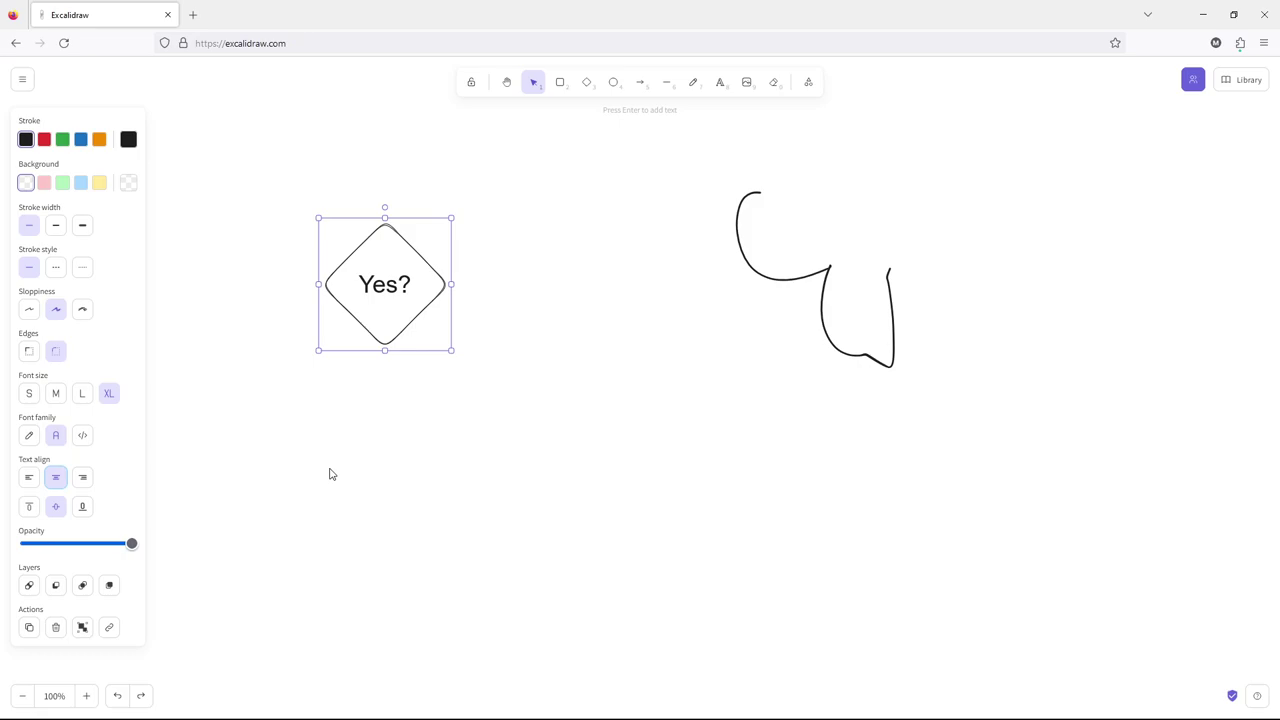
Step: Give the diamond Architect sloppiness and an Extra bold stroke width
click(85, 311)
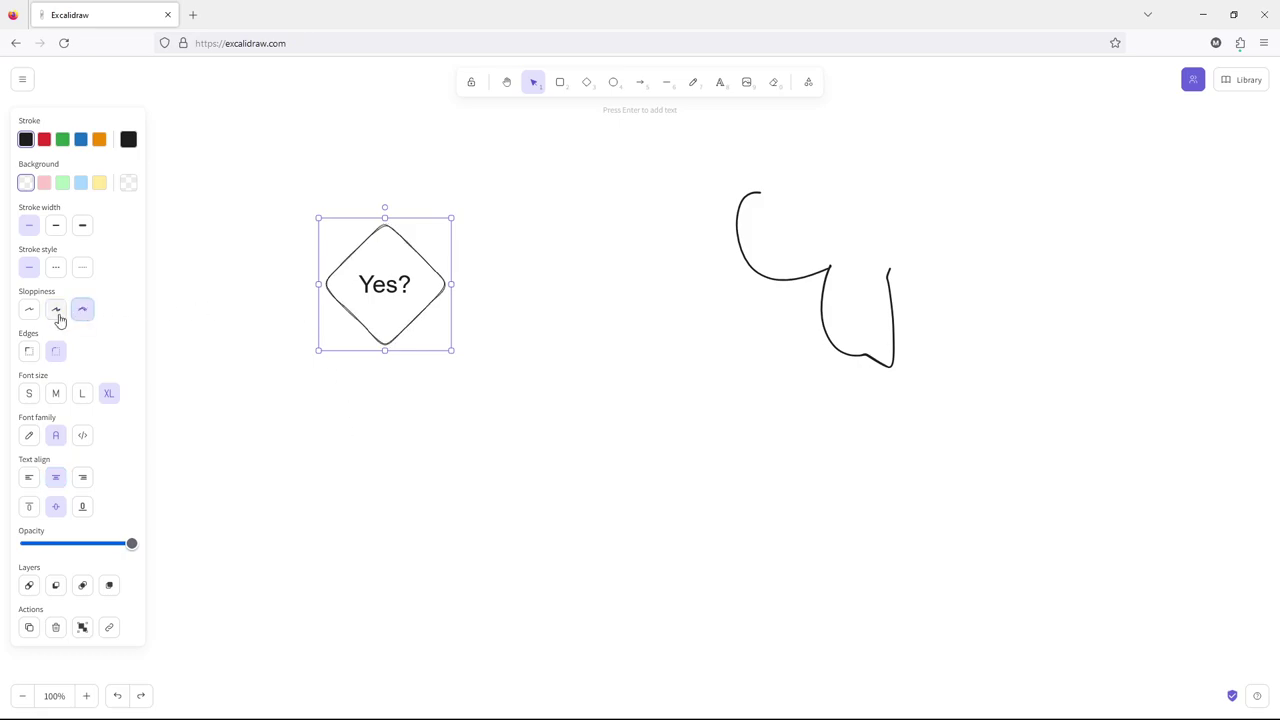
click(55, 314)
click(30, 312)
click(60, 313)
click(31, 314)
click(31, 316)
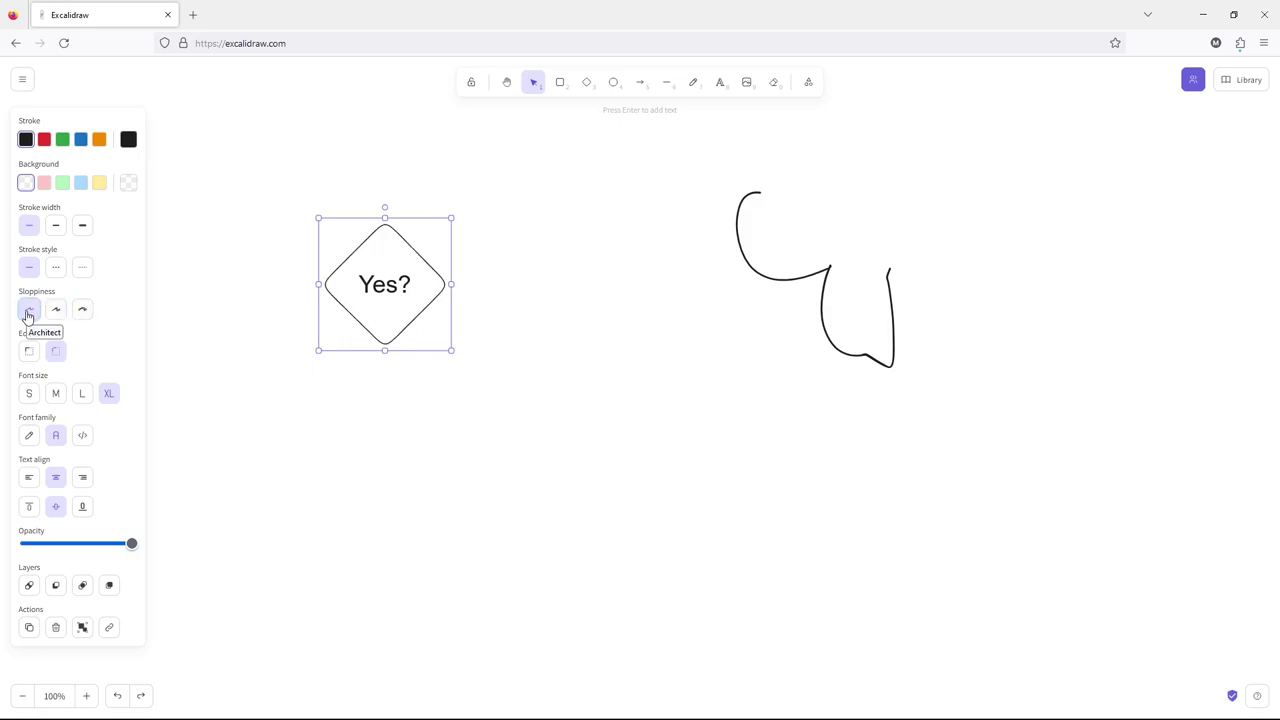
click(82, 229)
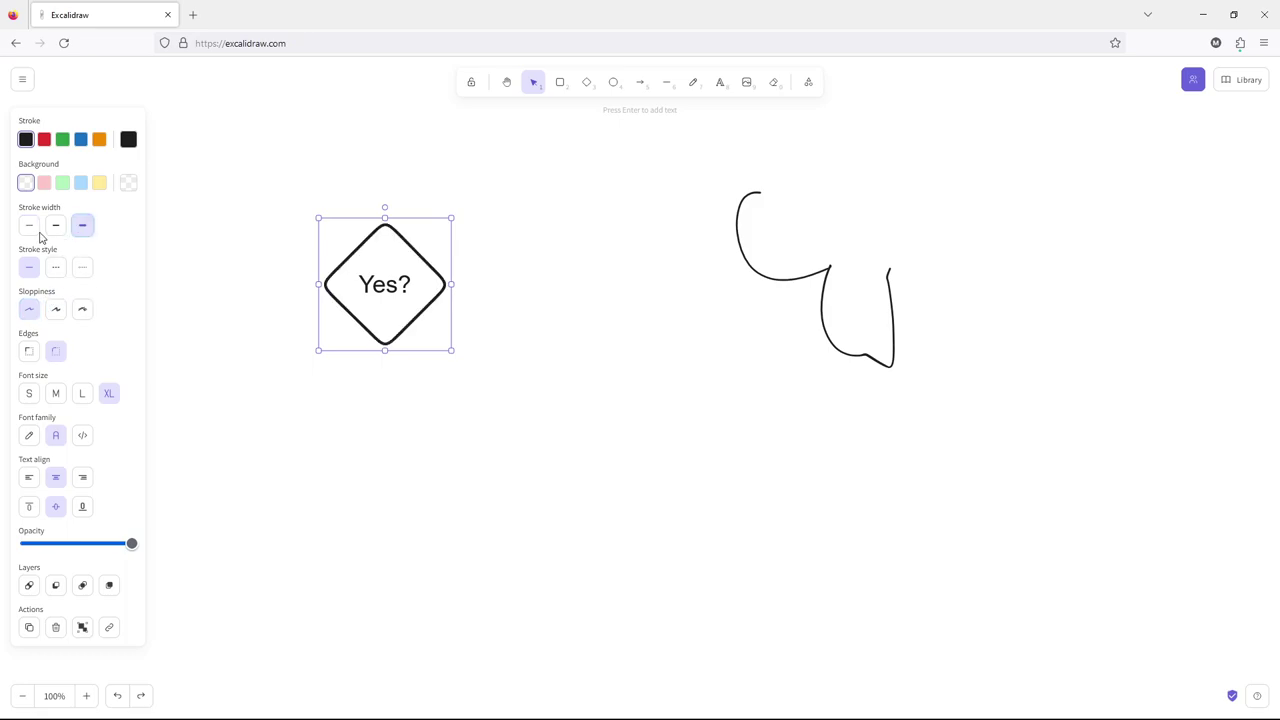
click(213, 164)
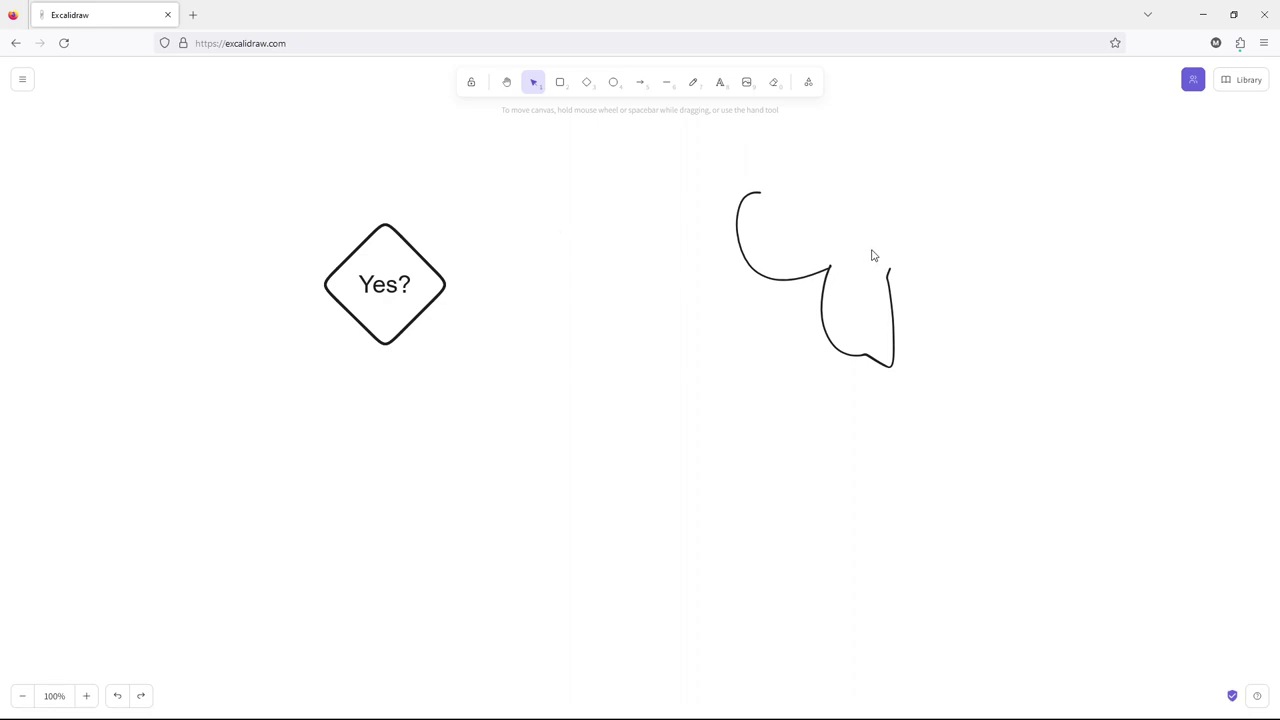
Step: Start a live collaboration session on the drawing
click(1192, 84)
click(647, 498)
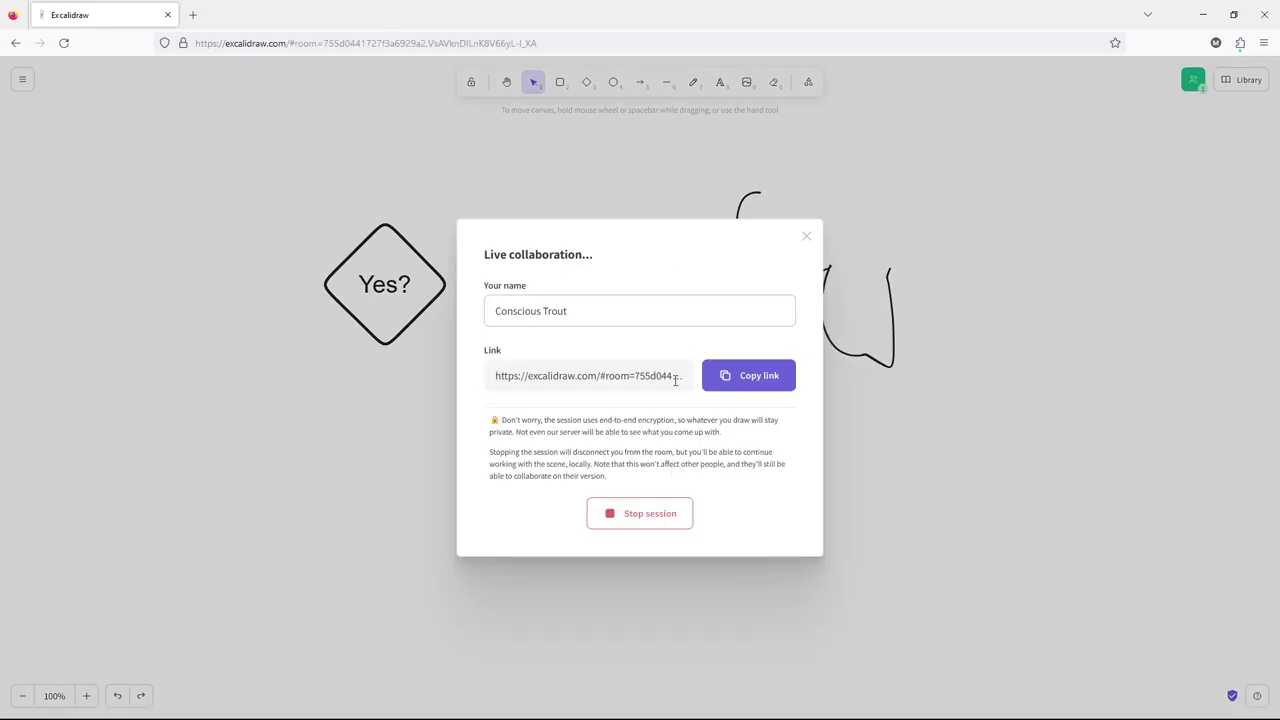
click(810, 239)
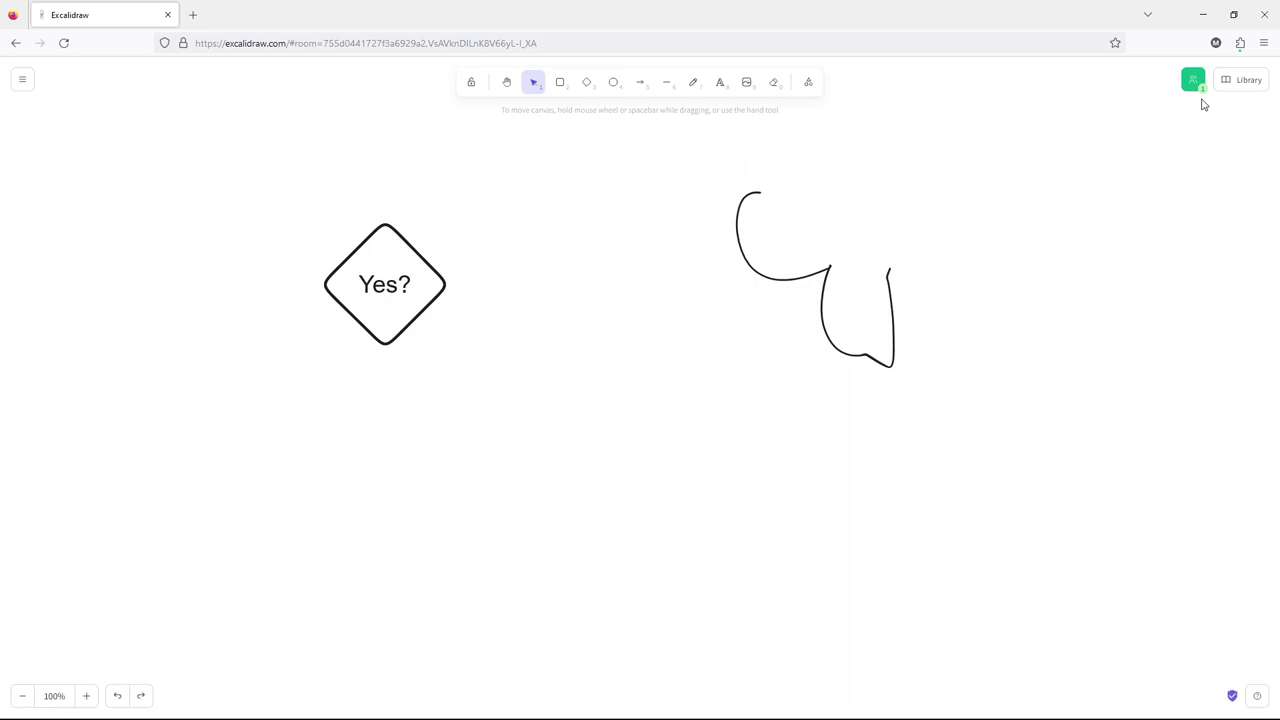
Step: Browse the public libraries in a new tab, then close the Library panel back on the drawing
click(1245, 84)
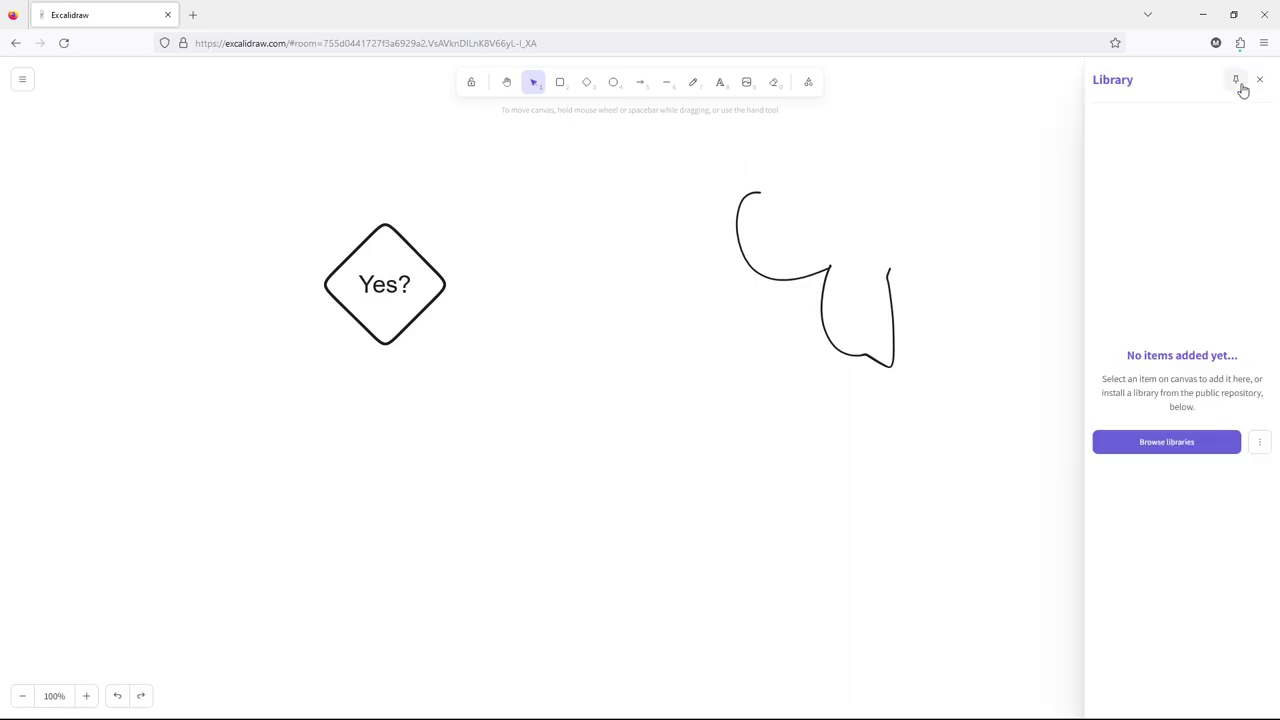
click(1171, 443)
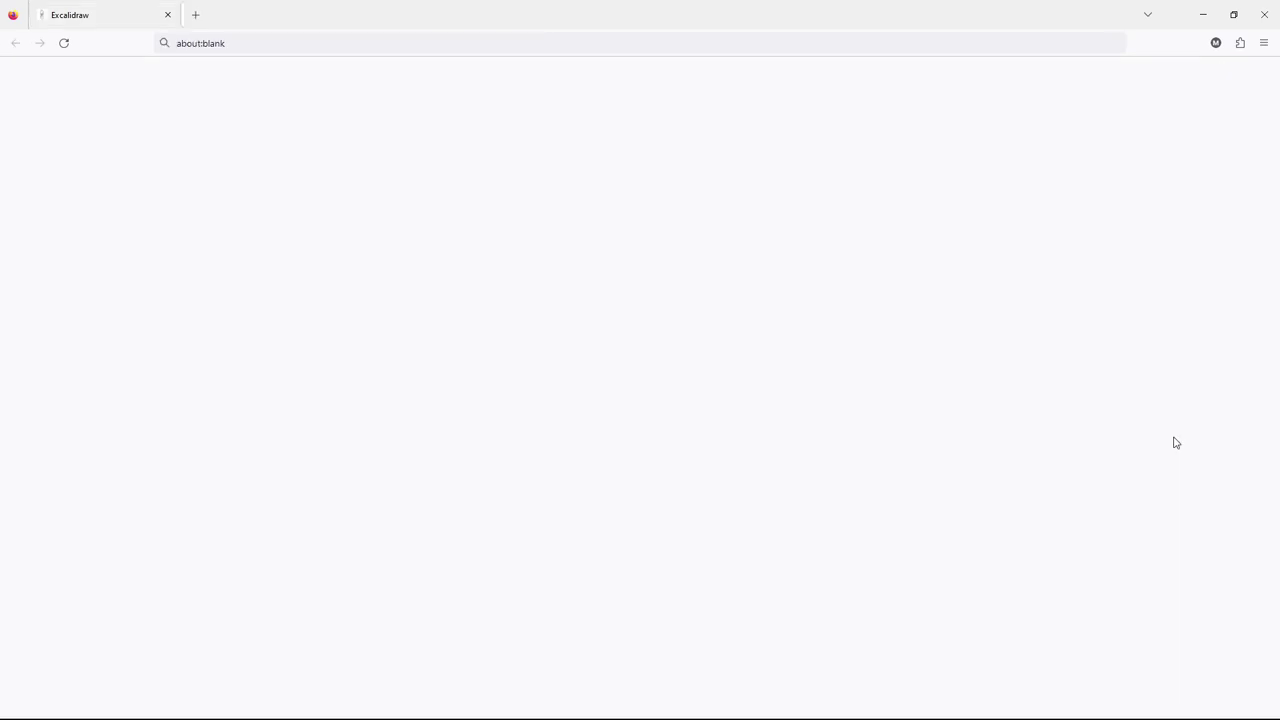
scroll(942, 245, down, 10)
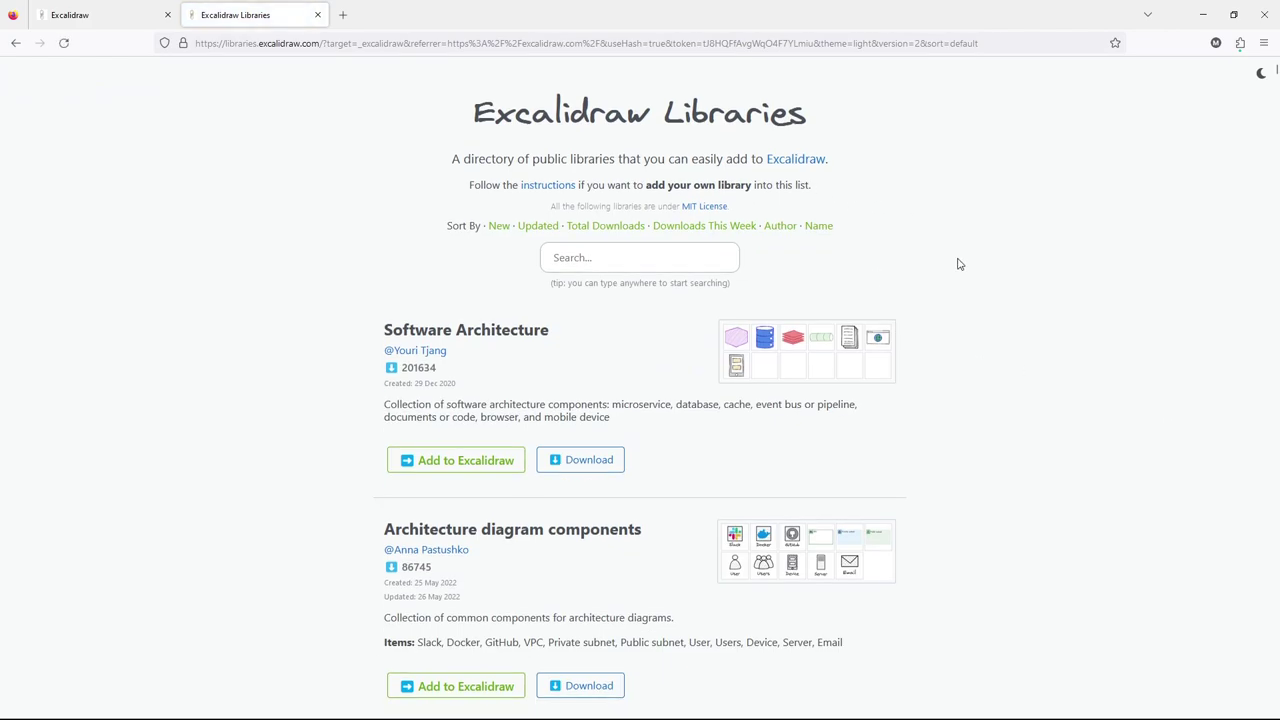
scroll(945, 252, down, 10)
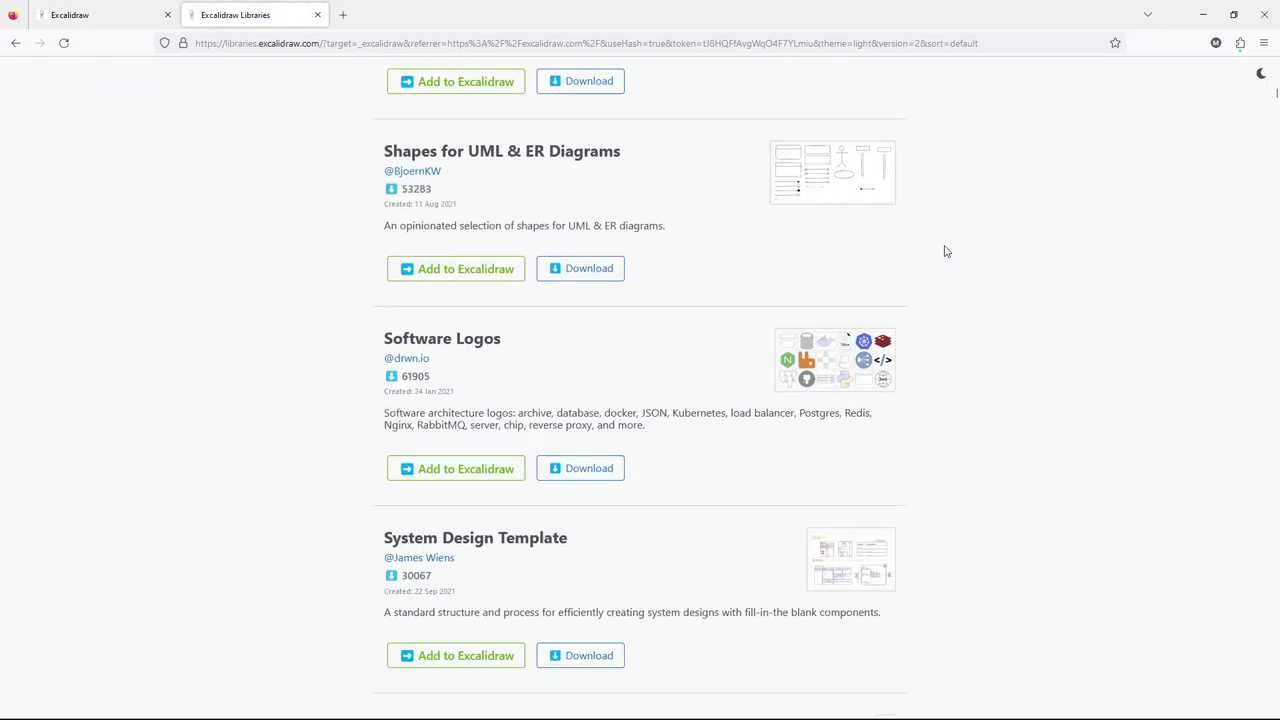
click(110, 18)
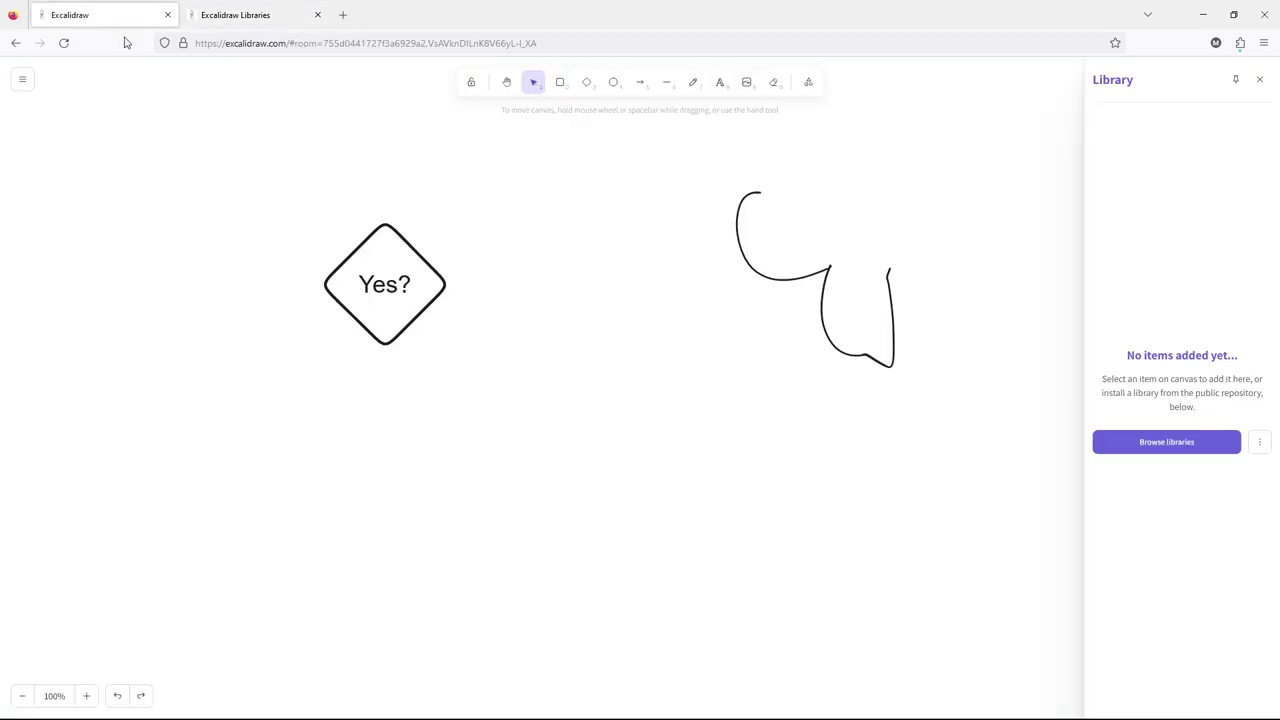
click(1261, 81)
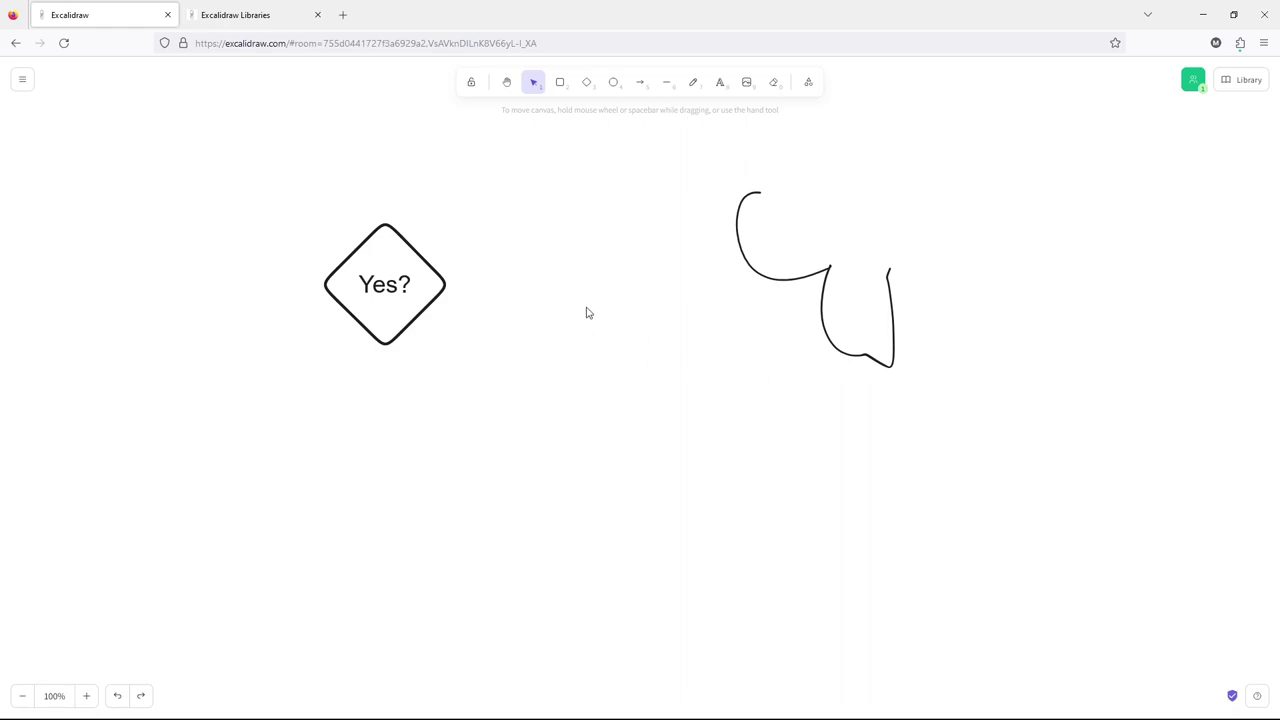
Step: Draw a circle above-right of the diamond and a rectangle below it
click(613, 85)
drag(526, 171, 605, 264)
click(560, 84)
drag(528, 341, 632, 444)
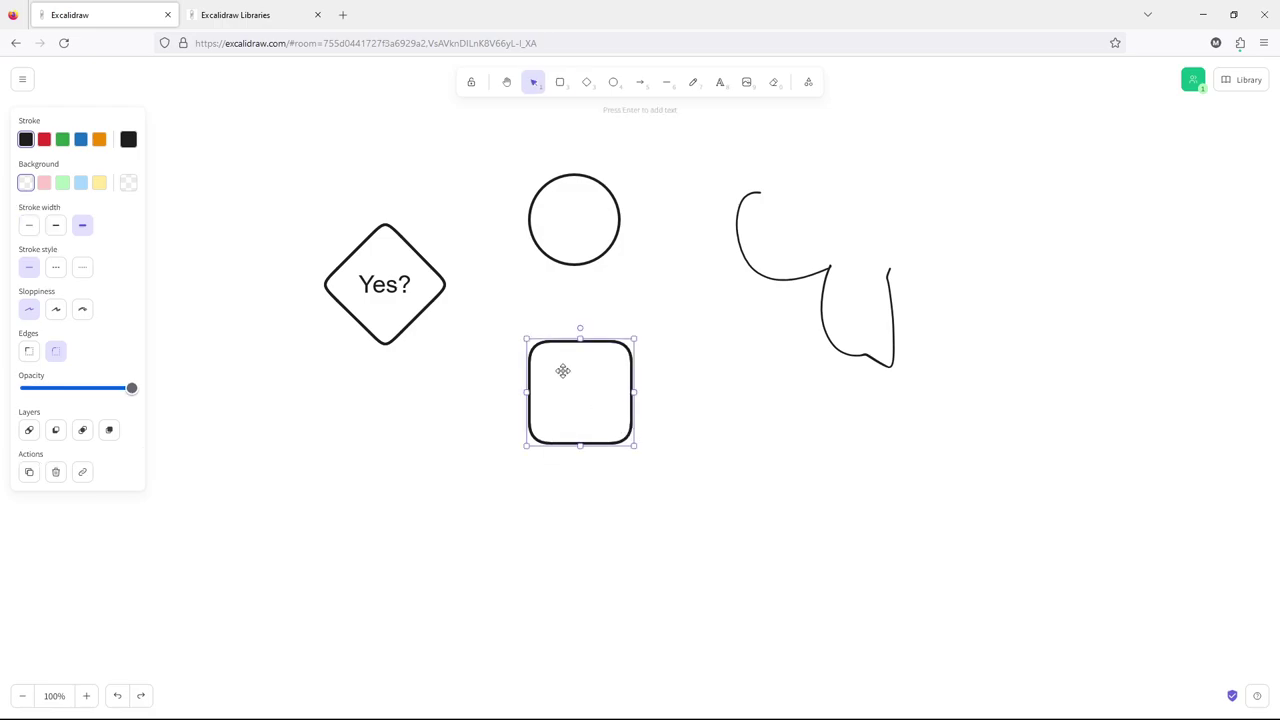
Step: Widen, shorten and tilt the rectangle about 12°, and shift the squiggle right
drag(634, 393, 741, 393)
drag(677, 343, 621, 358)
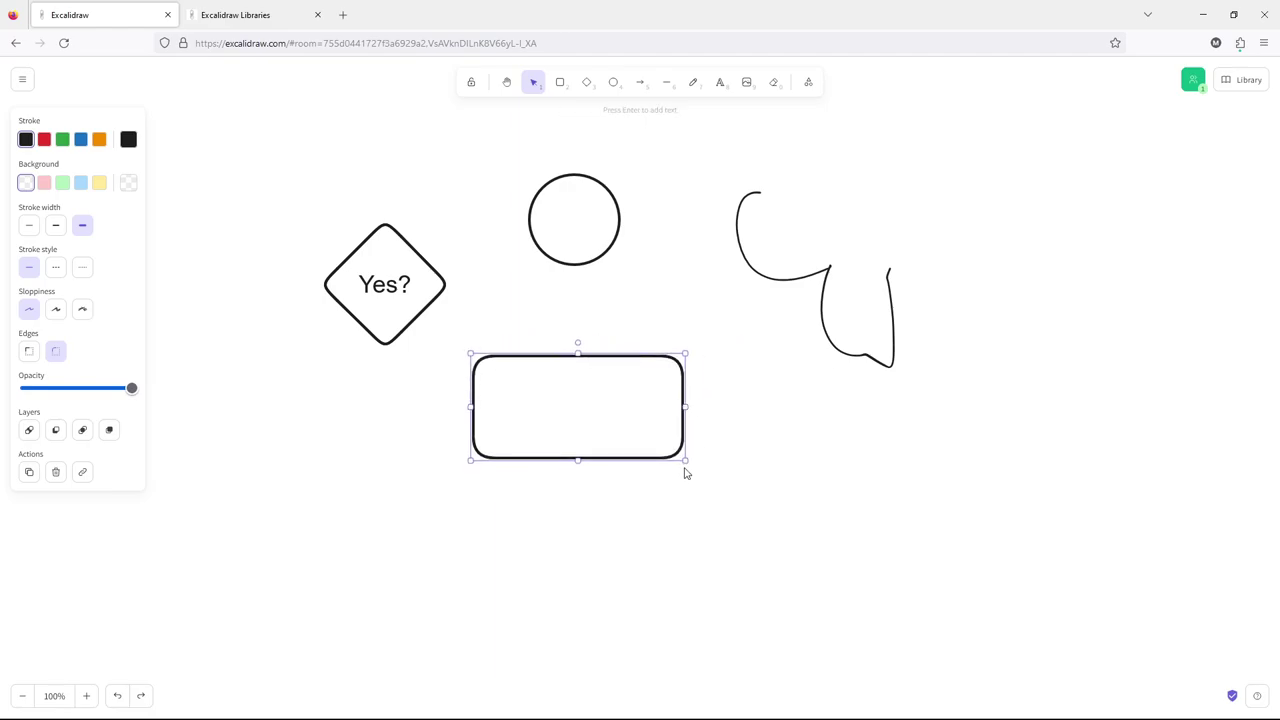
drag(687, 460, 687, 435)
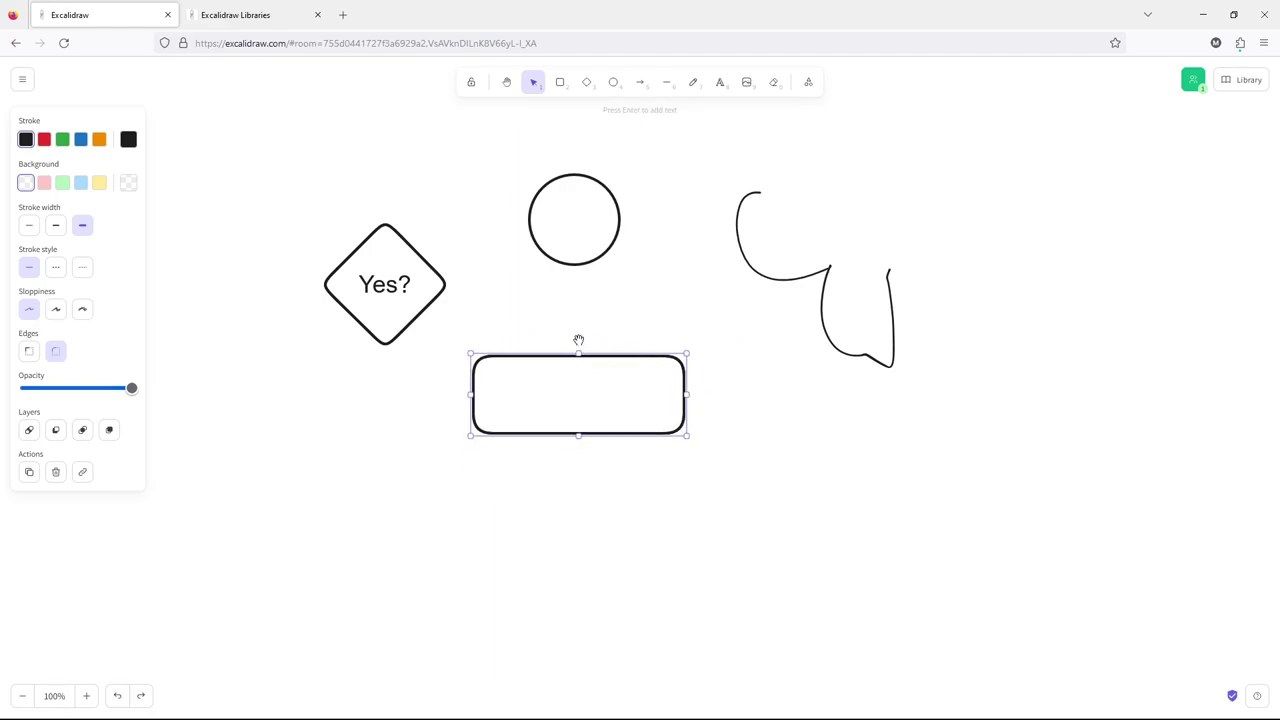
drag(578, 340, 680, 350)
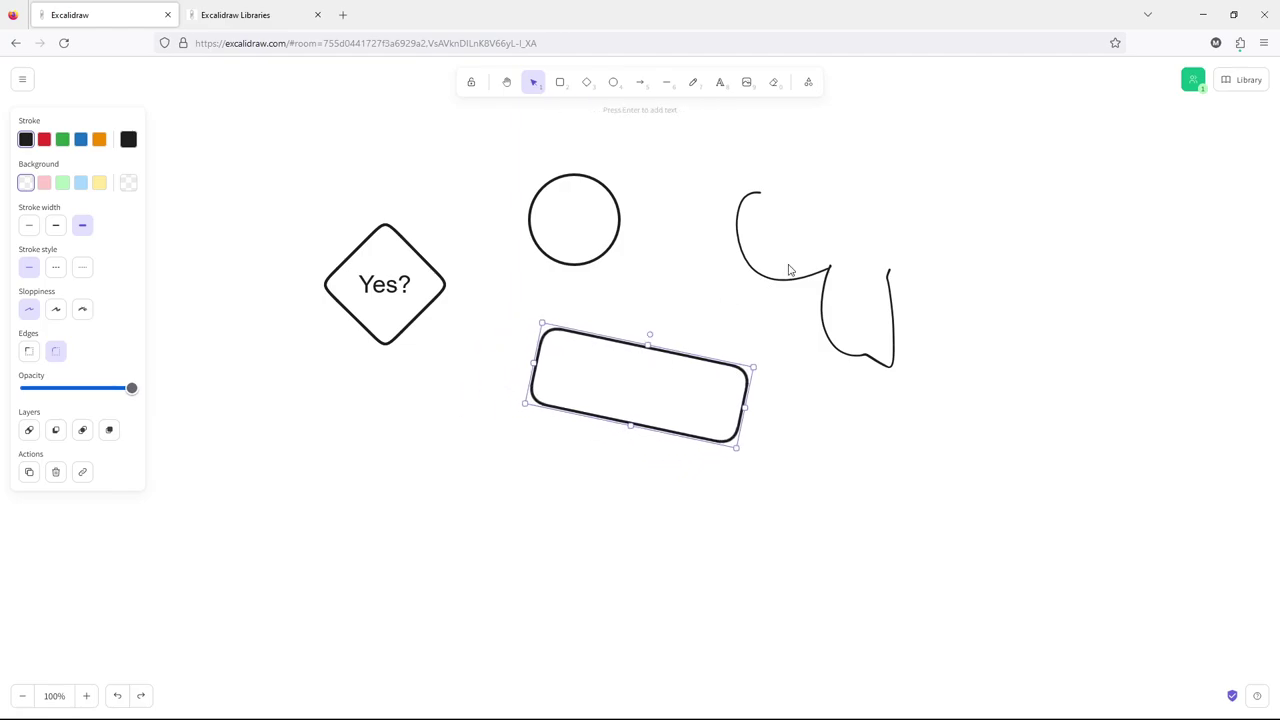
drag(792, 279, 1003, 264)
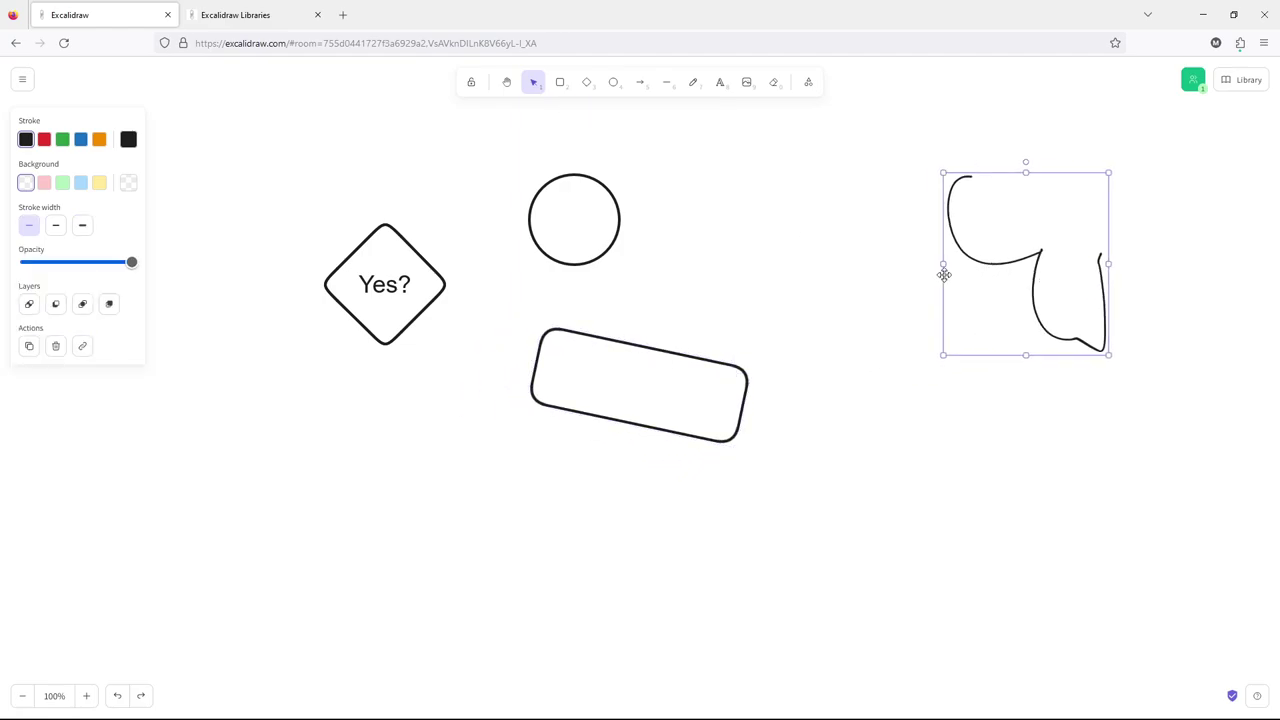
Step: Restyle the squiggle with a thin, low-opacity orange stroke
click(84, 226)
drag(131, 262, 37, 262)
click(30, 226)
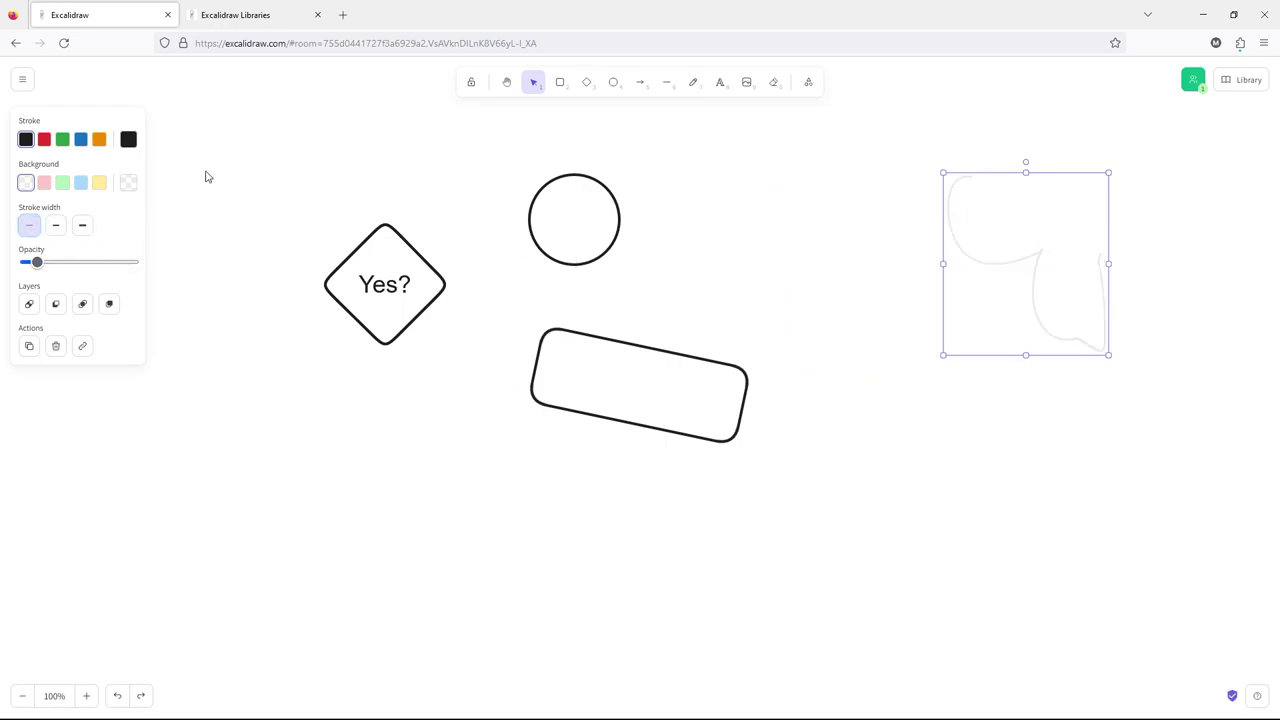
click(100, 140)
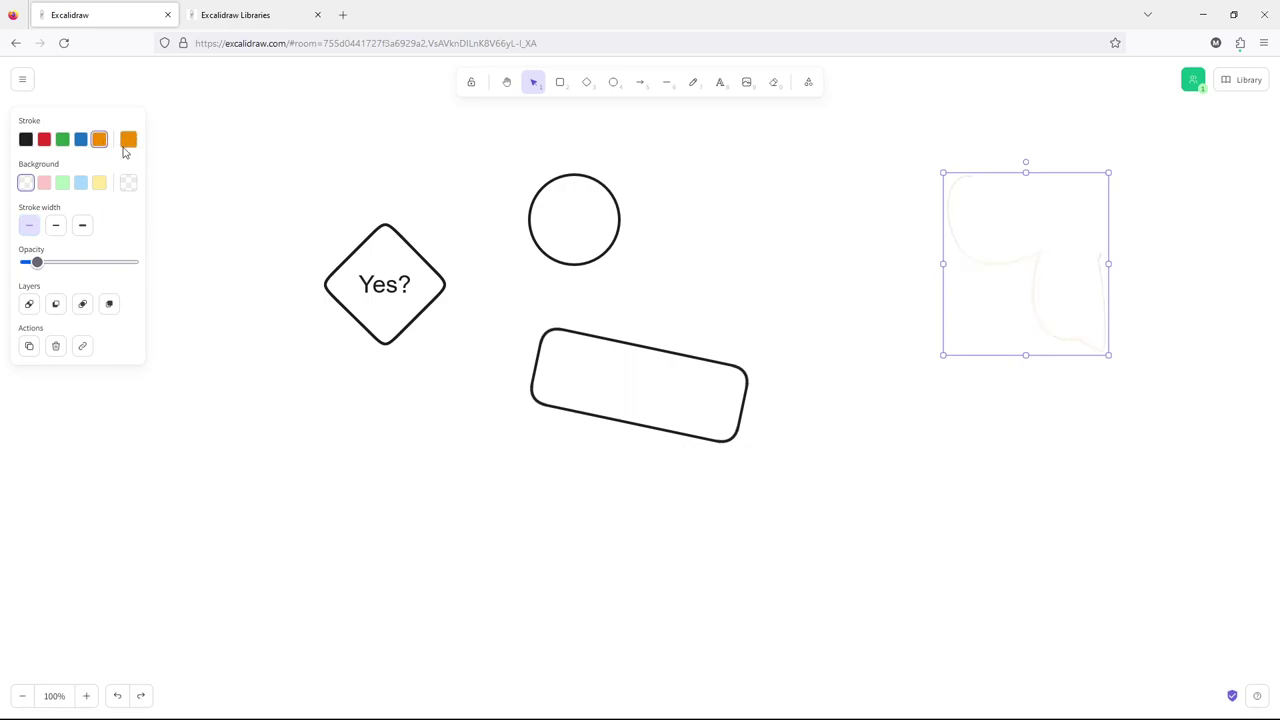
click(647, 236)
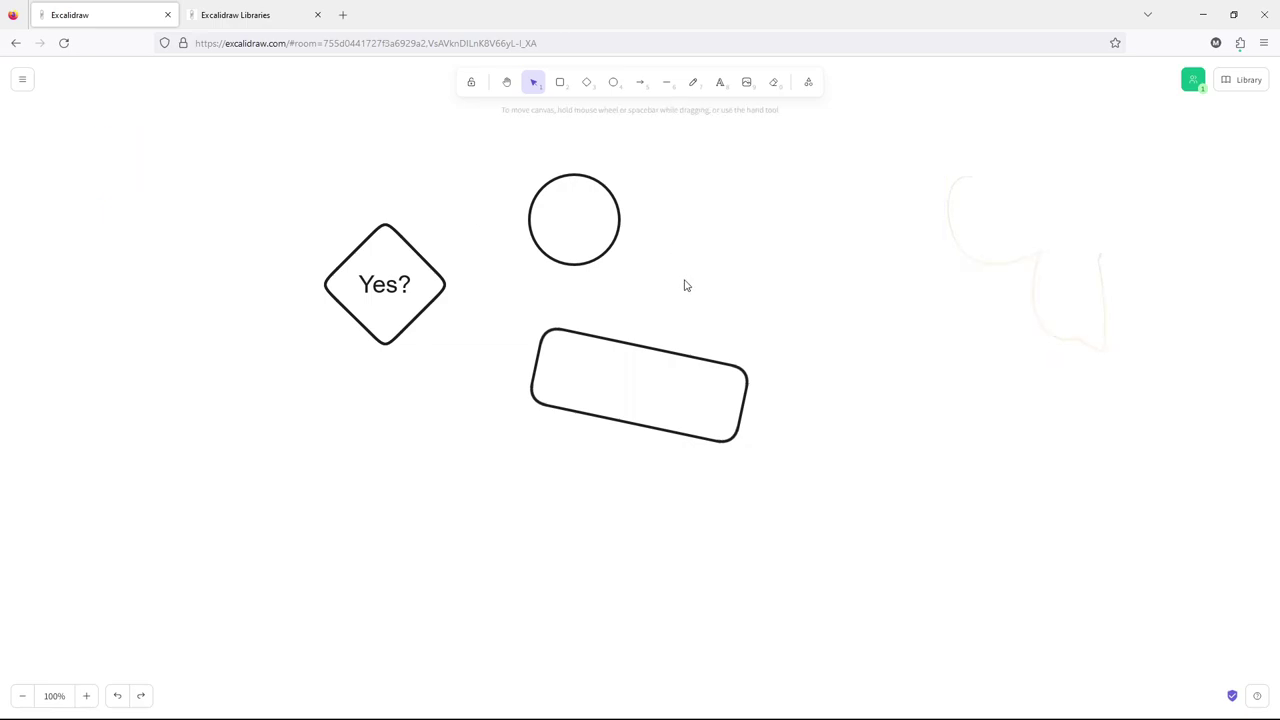
Step: Label the circle 'Yay' in black text at 100 opacity
double_click(578, 216)
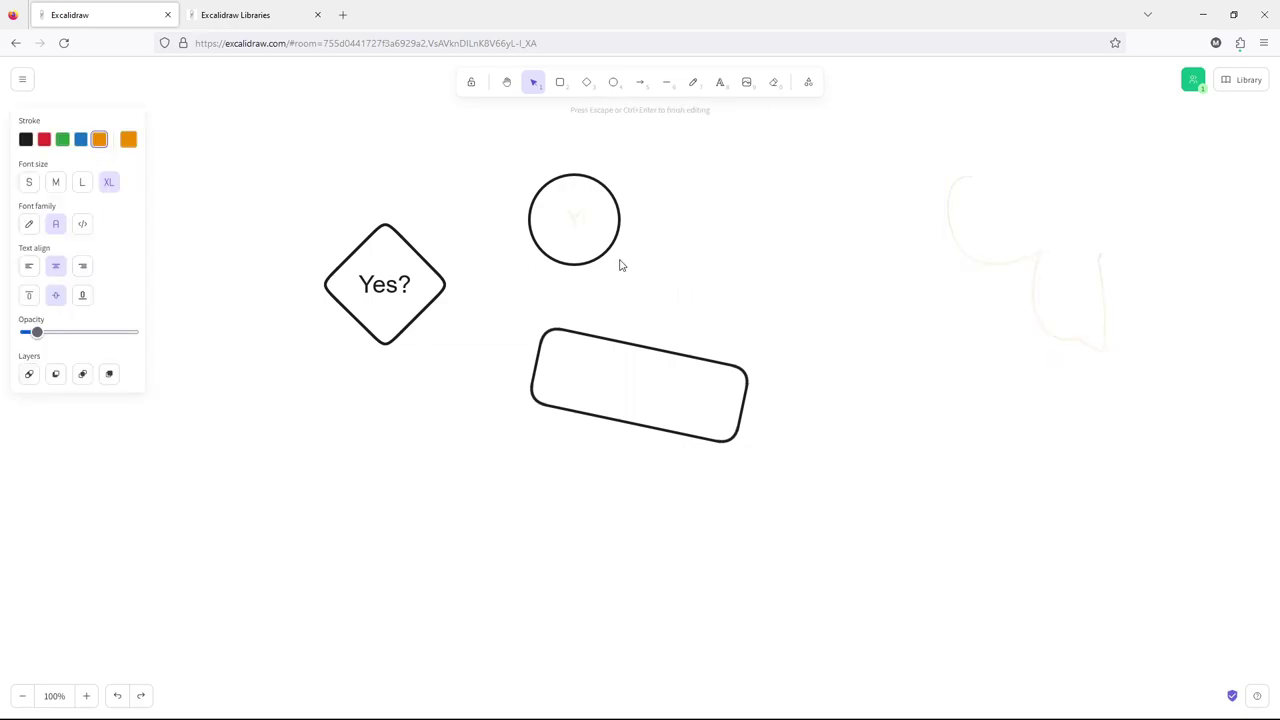
click(46, 332)
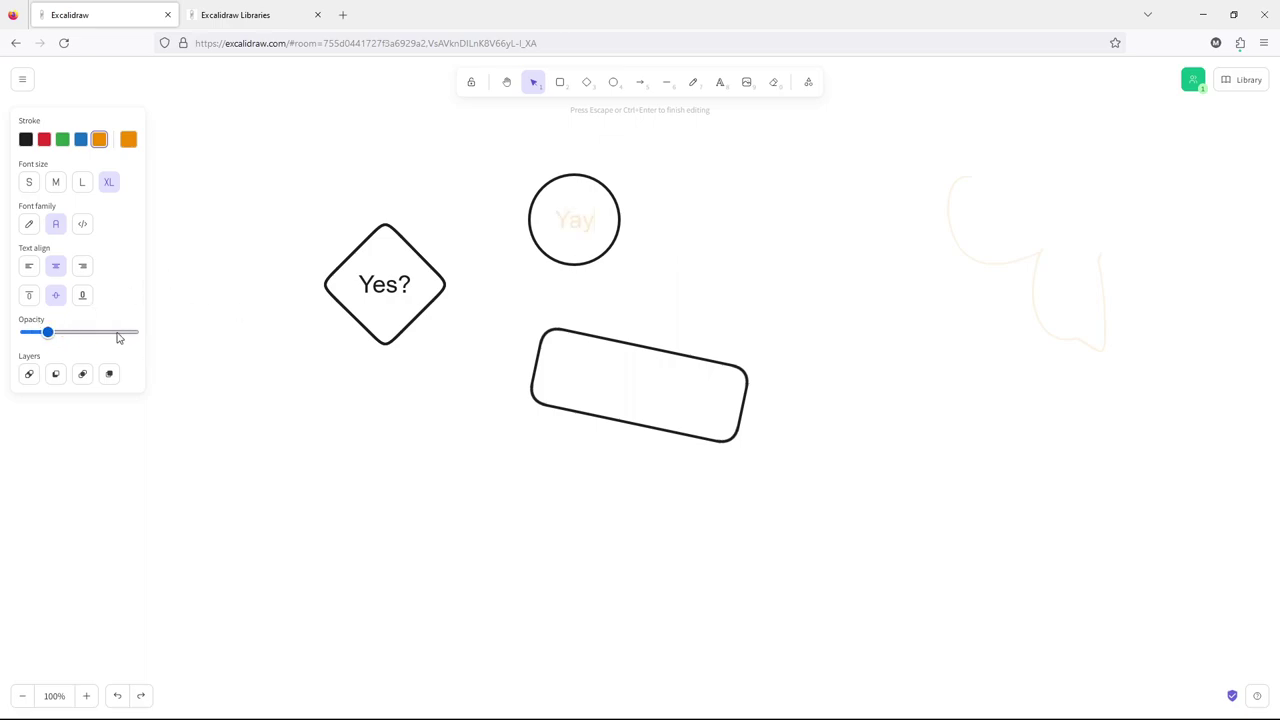
click(134, 334)
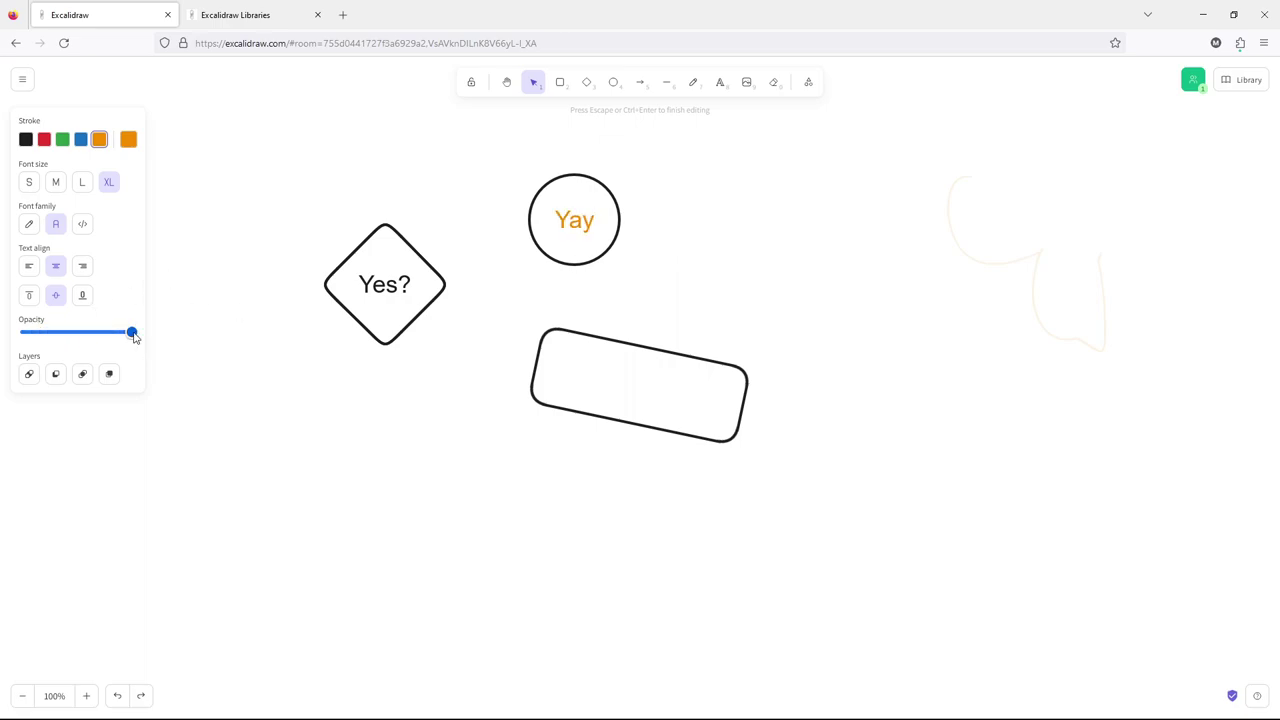
click(27, 142)
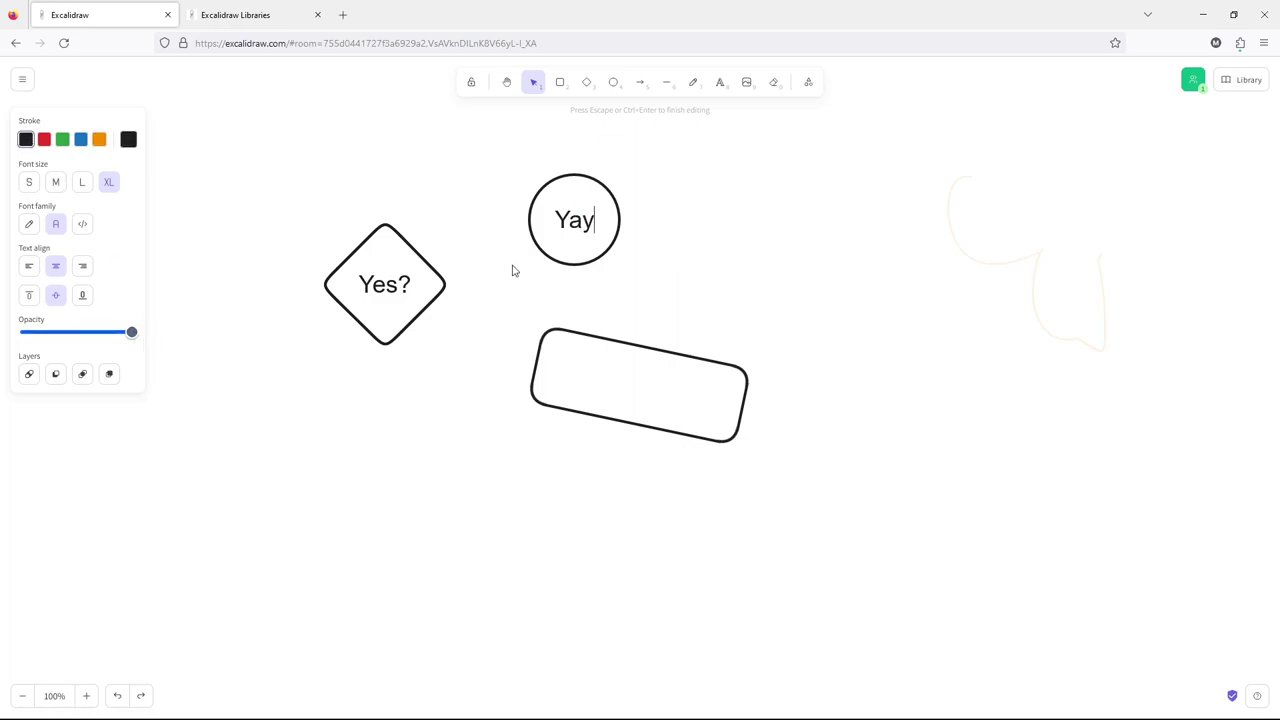
click(606, 343)
Step: Label the tilted box 'Too Bad'
double_click(609, 368)
text(Too Bad)
click(726, 343)
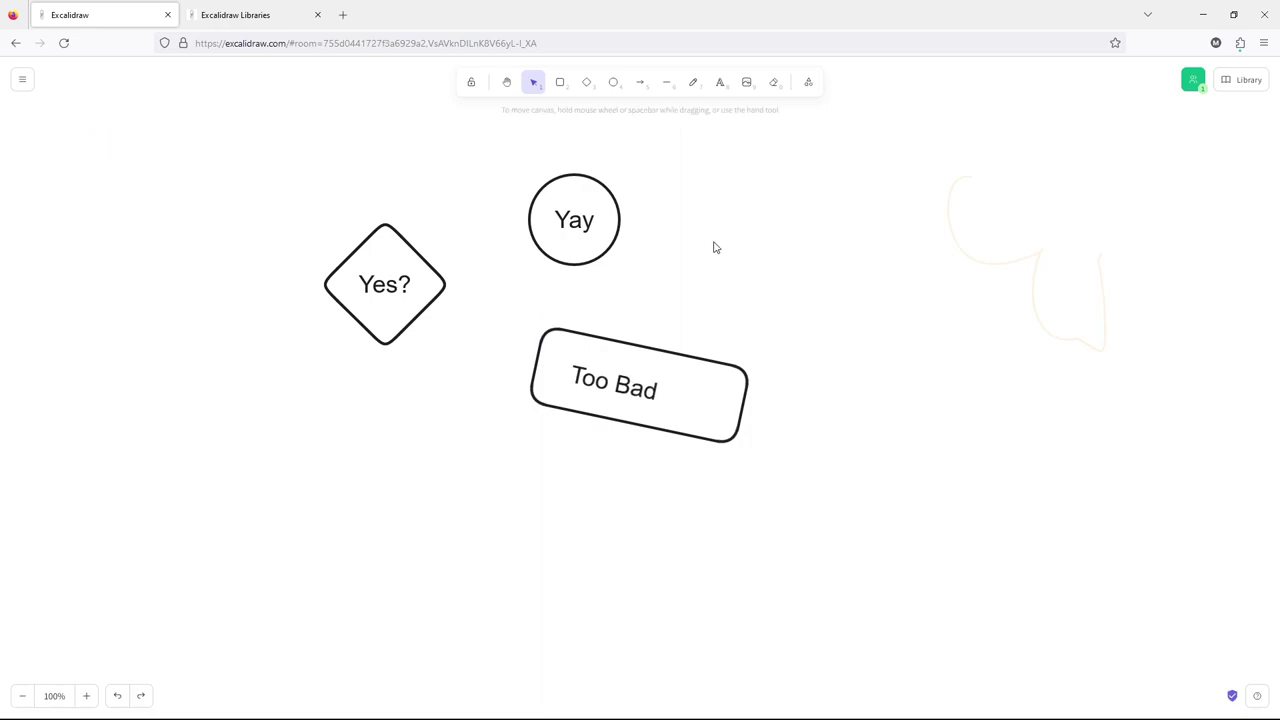
click(577, 264)
Step: Delete the old Too Bad text and the tilted box
click(651, 386)
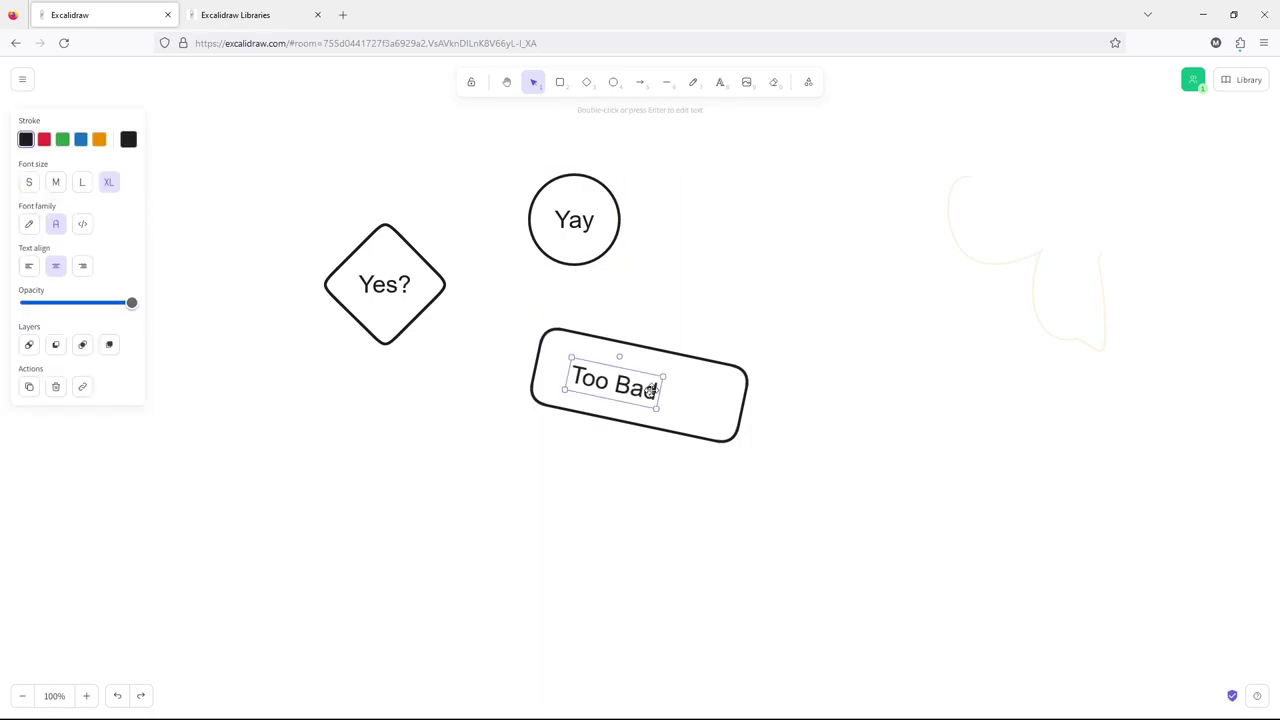
click(55, 265)
drag(632, 386, 676, 393)
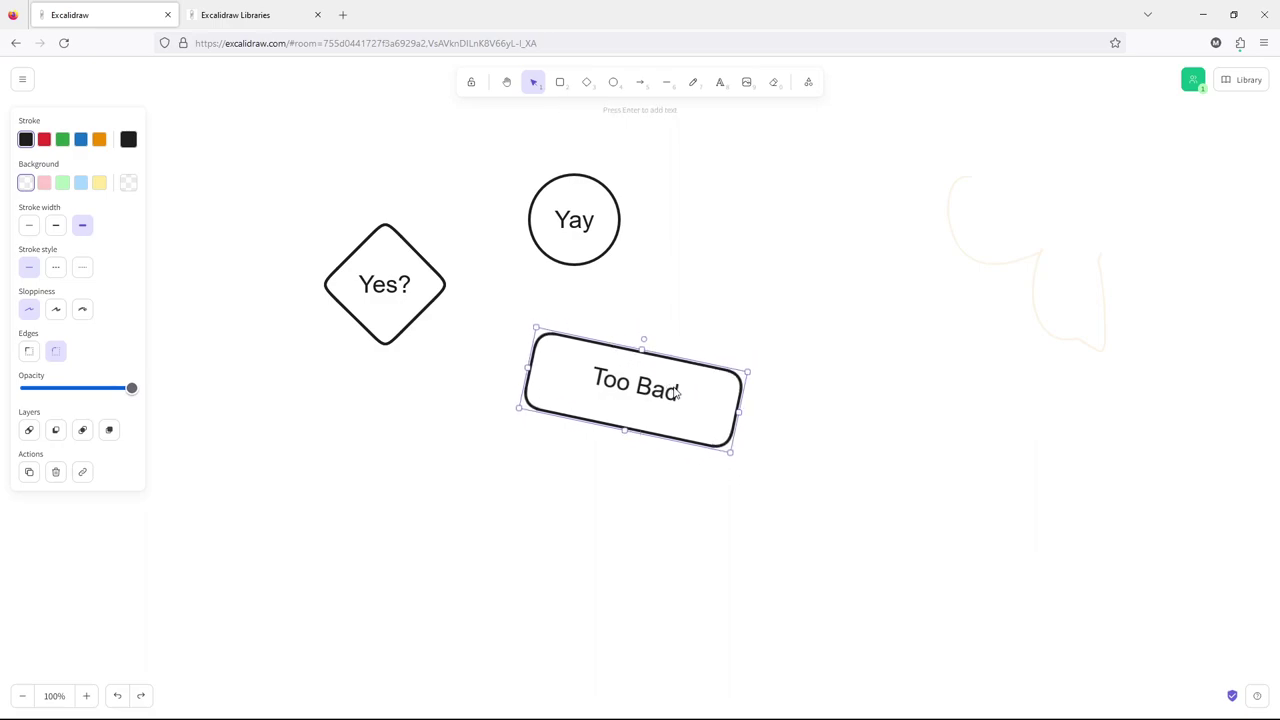
click(641, 391)
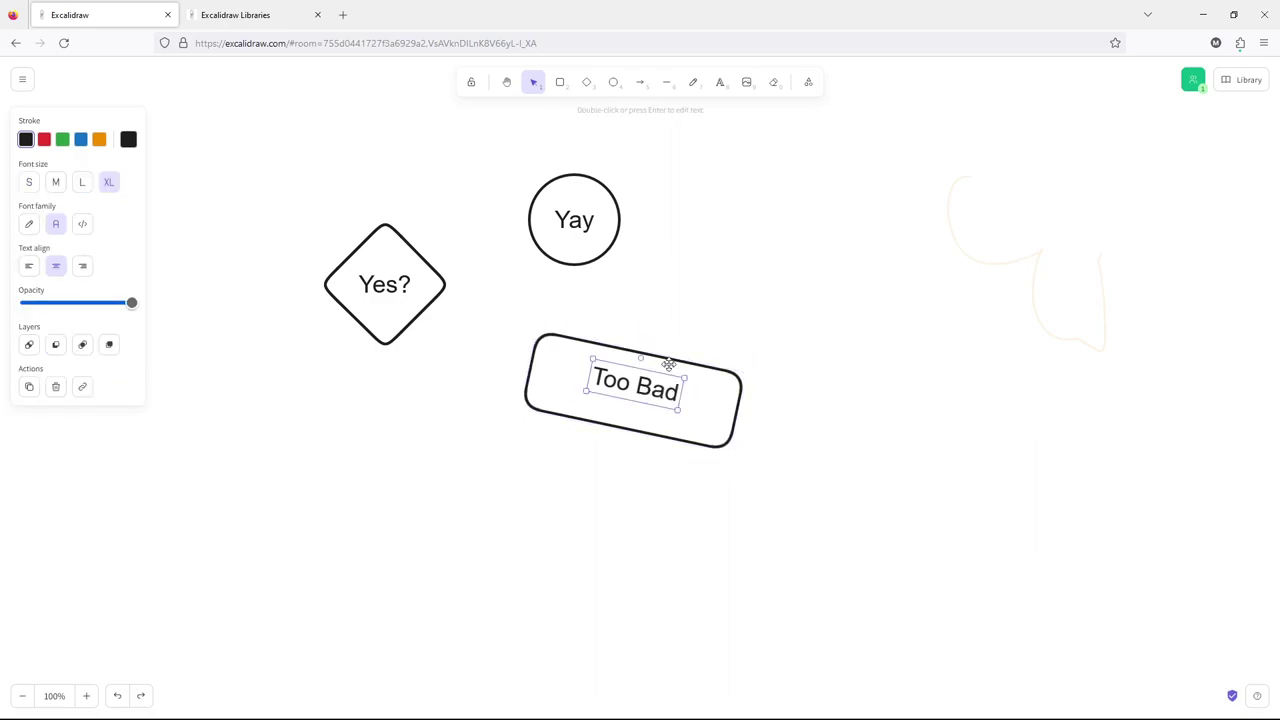
mouse_move(664, 390)
mouse_down()
mouse_move(652, 352)
mouse_move(666, 386)
mouse_up()
key(Delete)
click(678, 365)
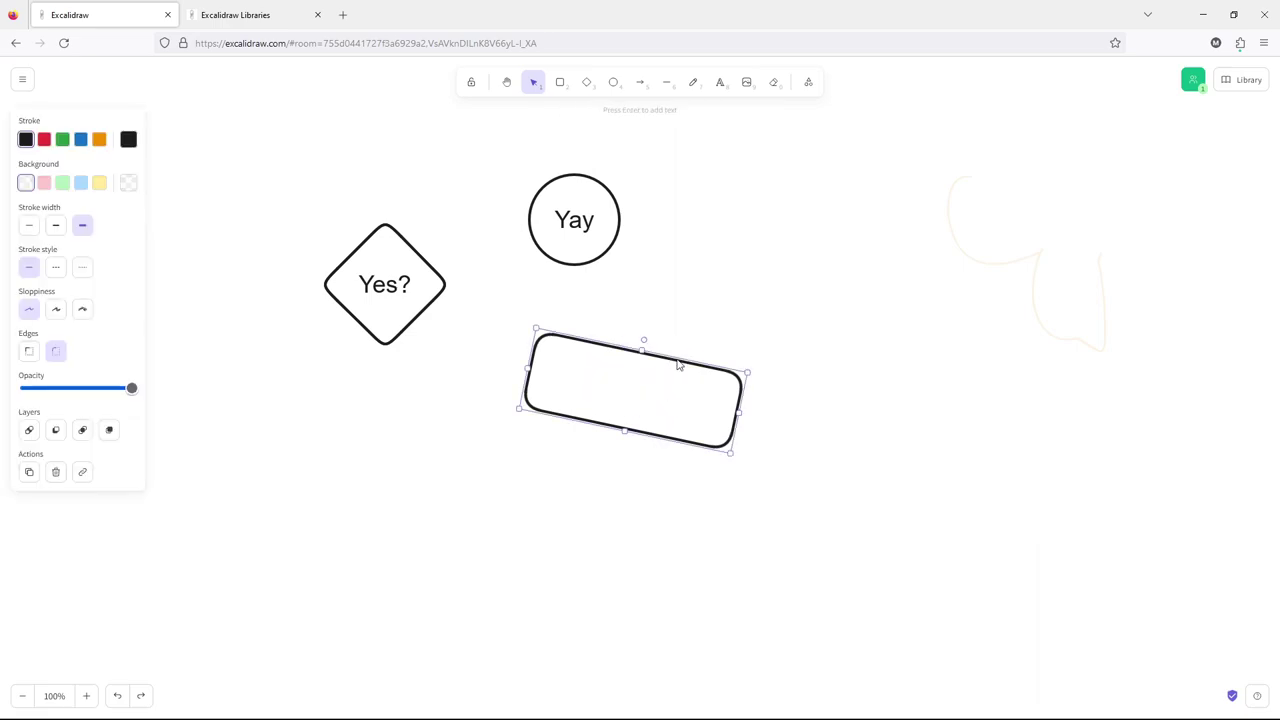
key(Delete)
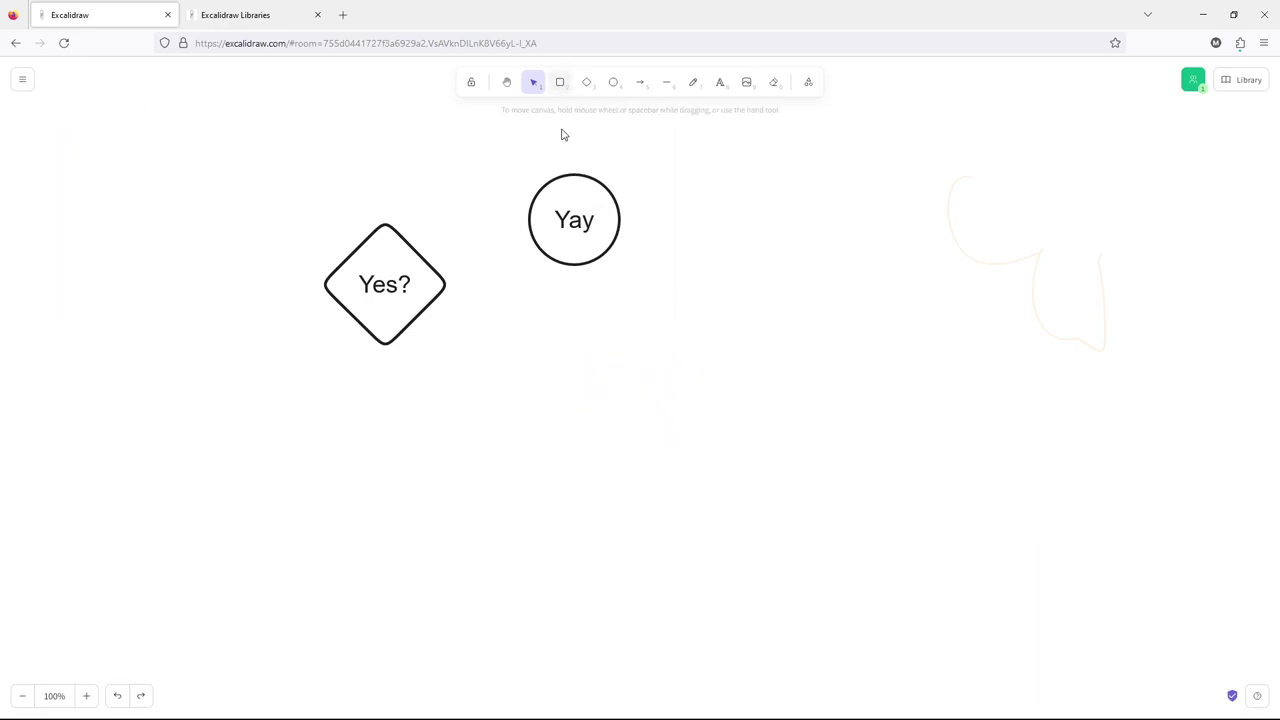
Step: Draw an upright rounded box below the Yay circle and label it 'Too Bad'
click(561, 84)
mouse_move(530, 320)
mouse_down()
mouse_move(657, 411)
mouse_move(722, 412)
mouse_up()
double_click(623, 371)
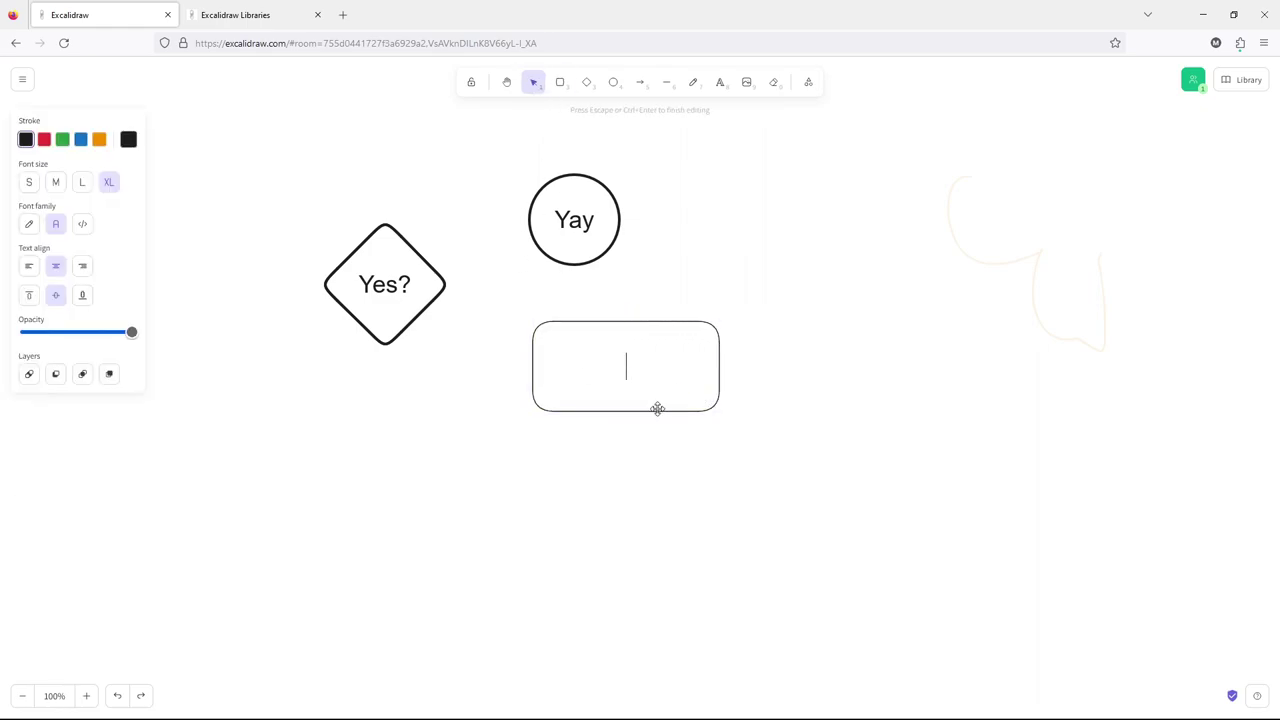
text(Too Bad)
click(667, 447)
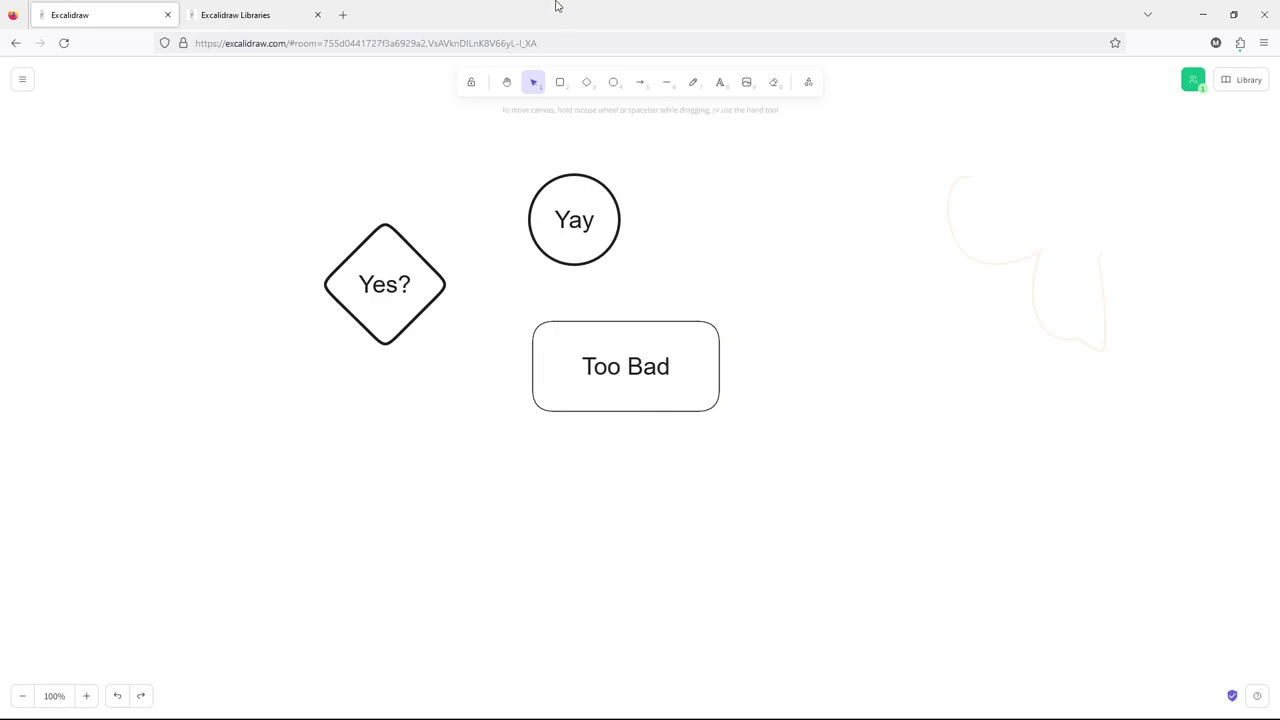
Step: Draw a straight arrow from the Yes? diamond's edge to the Too Bad box
click(641, 86)
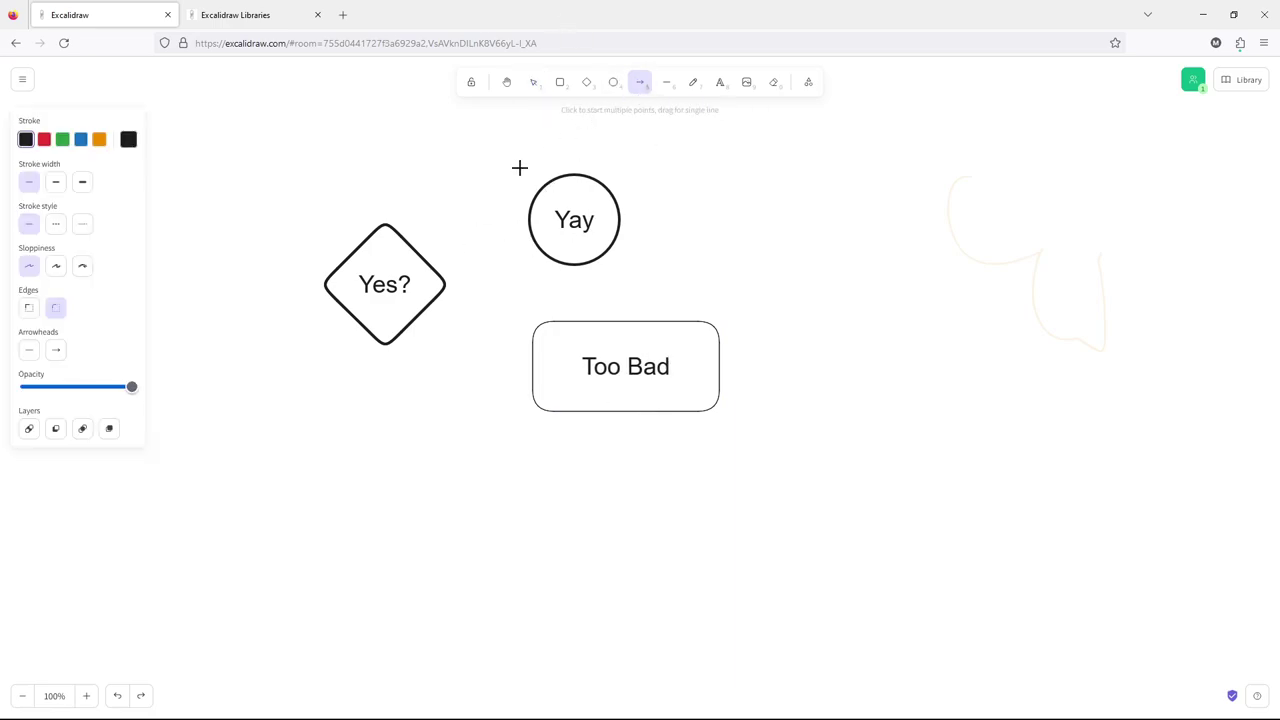
click(433, 311)
click(527, 350)
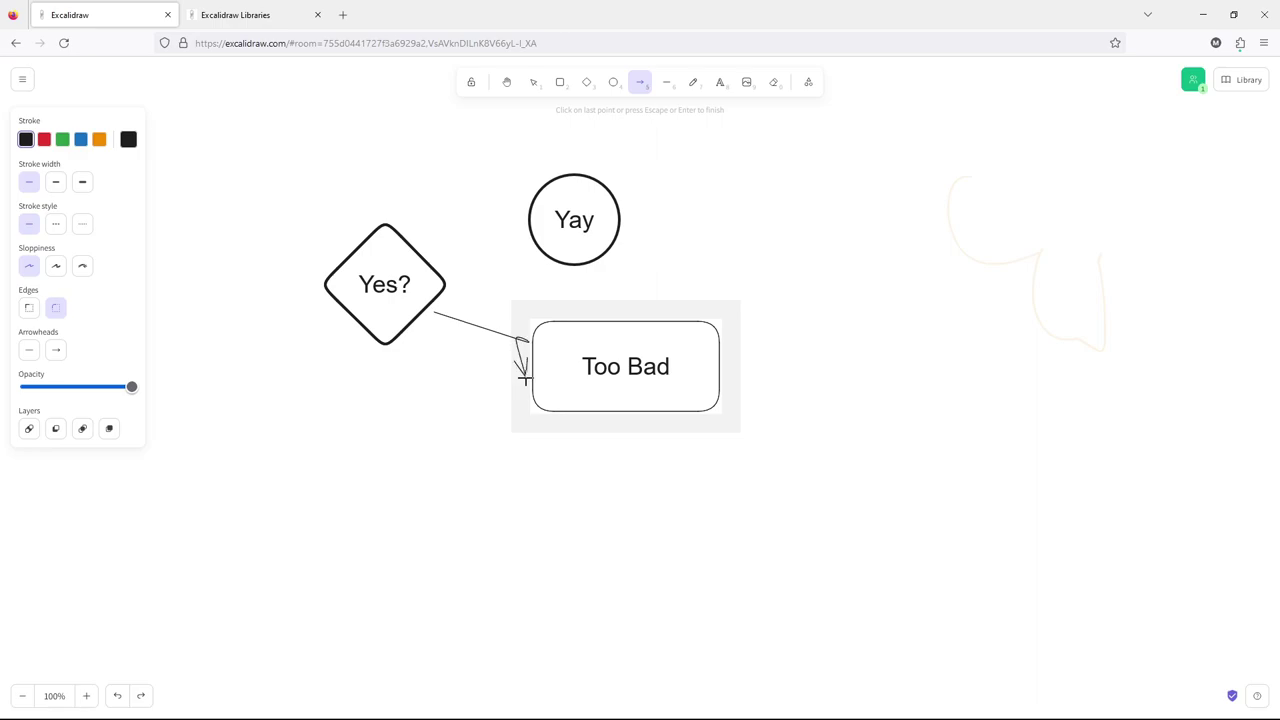
Step: Delete the straight arrow and draw a bent arrow from the diamond to Too Bad
key(Escape)
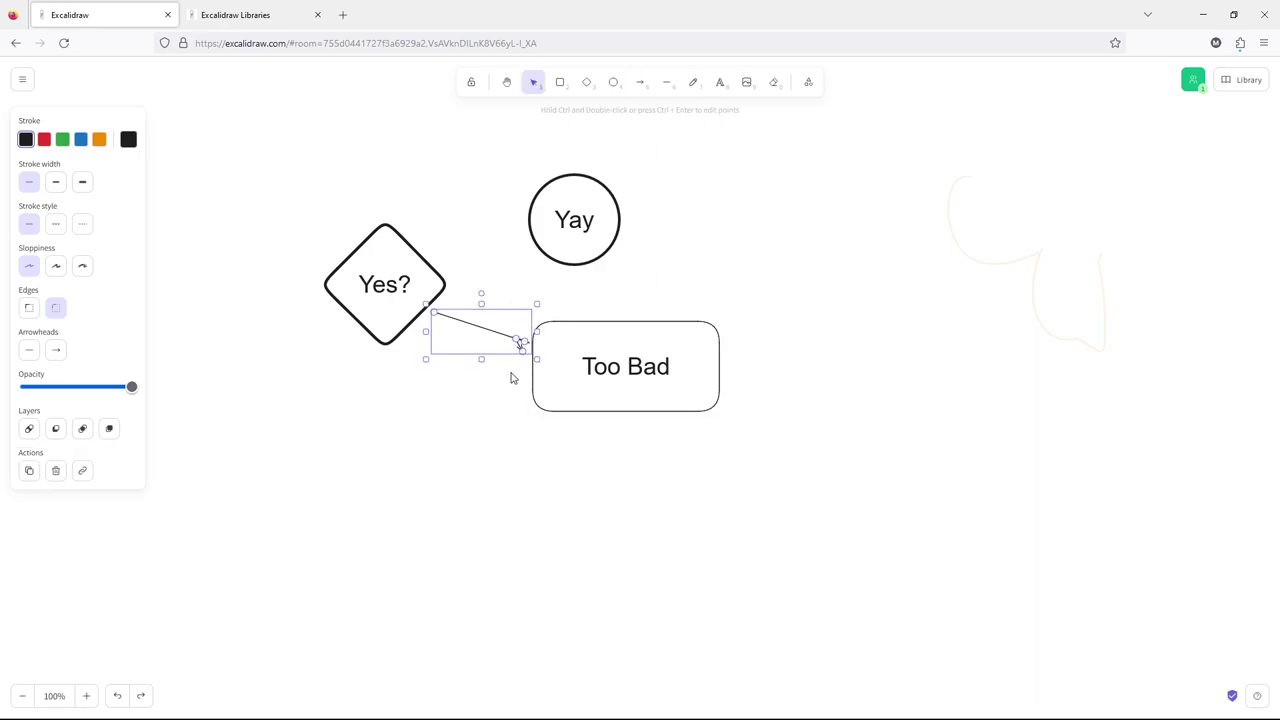
key(Delete)
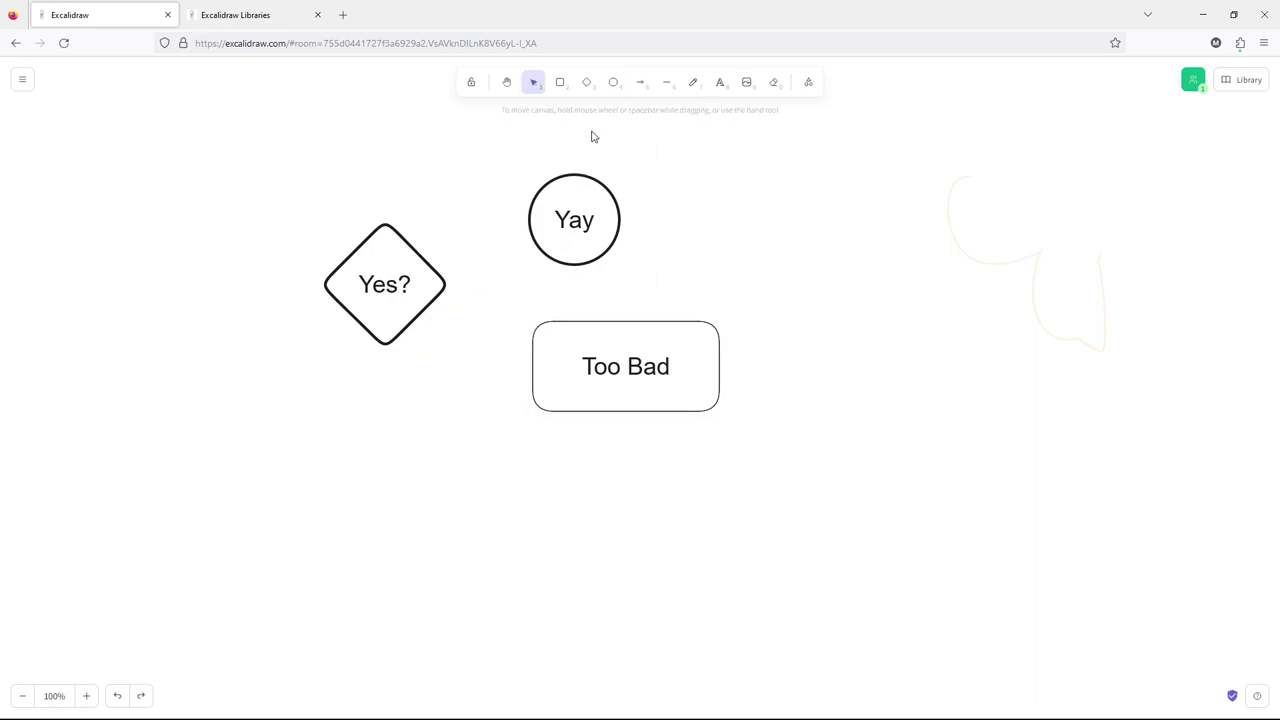
click(641, 83)
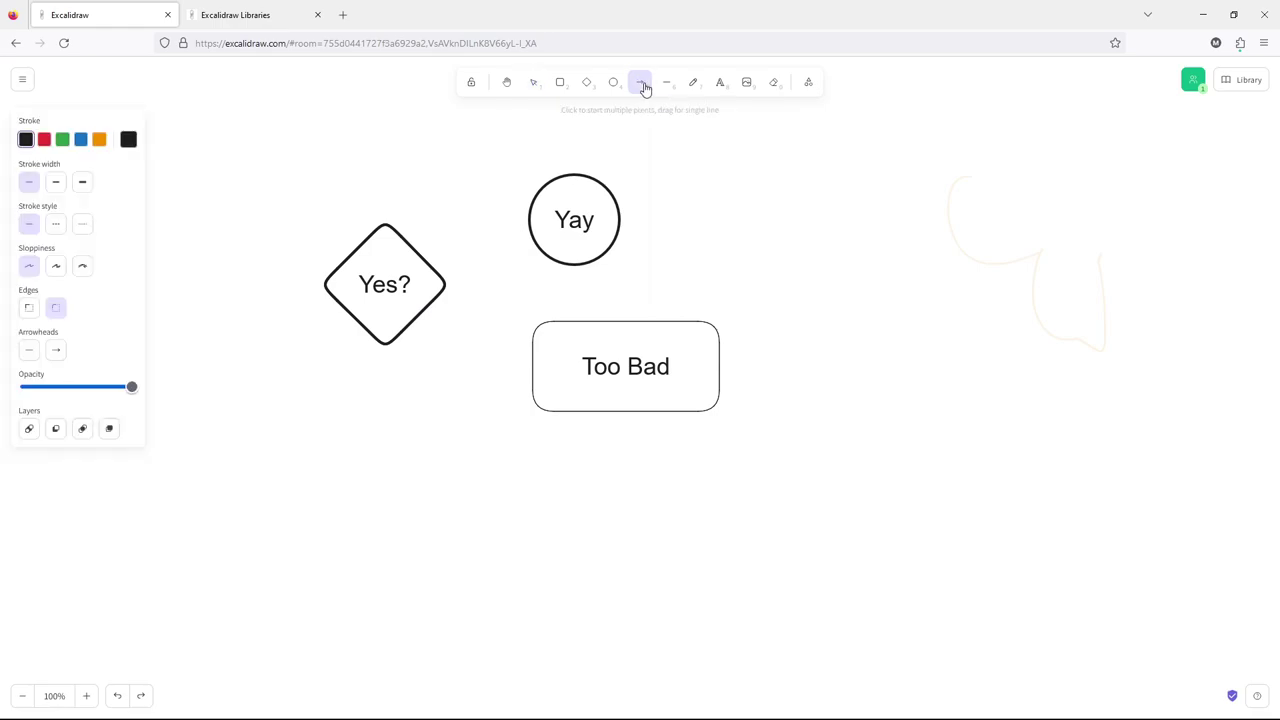
click(428, 314)
click(436, 397)
double_click(522, 377)
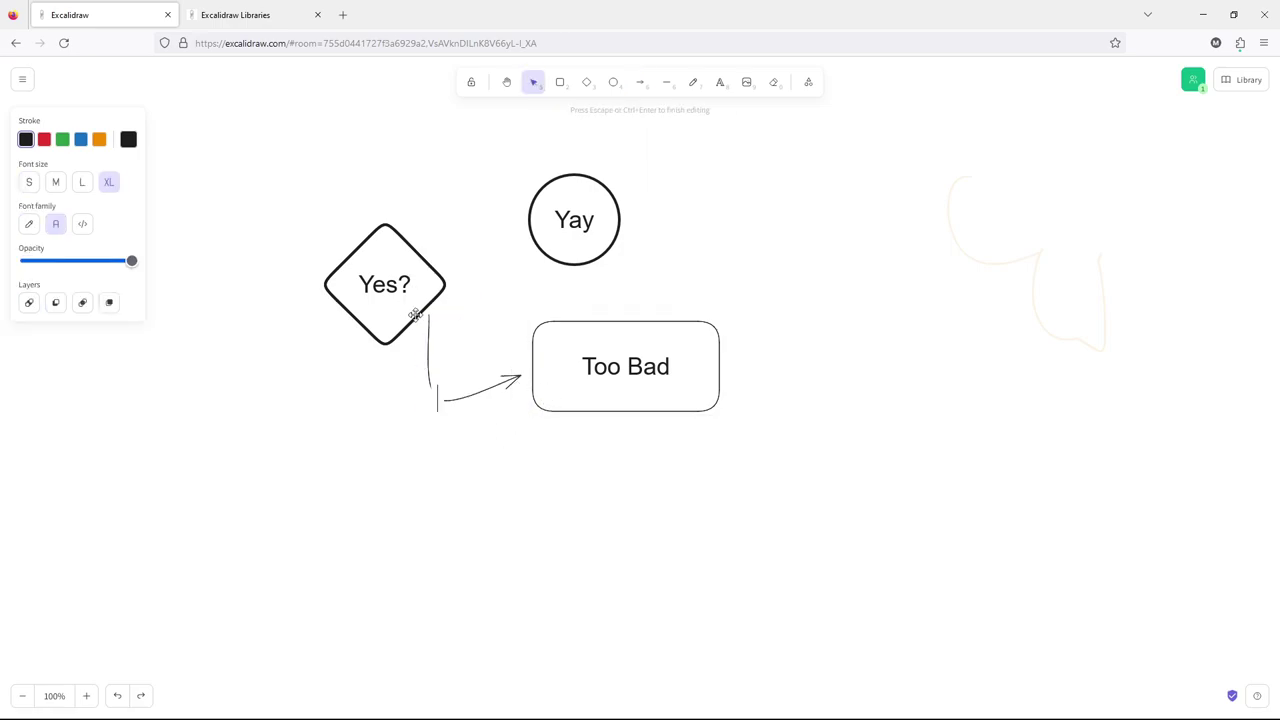
Step: Label the arrow 'No' in small font and nudge the Too Bad box right and down
text(Y)
key(BackSpace)
text(No)
click(29, 182)
click(485, 480)
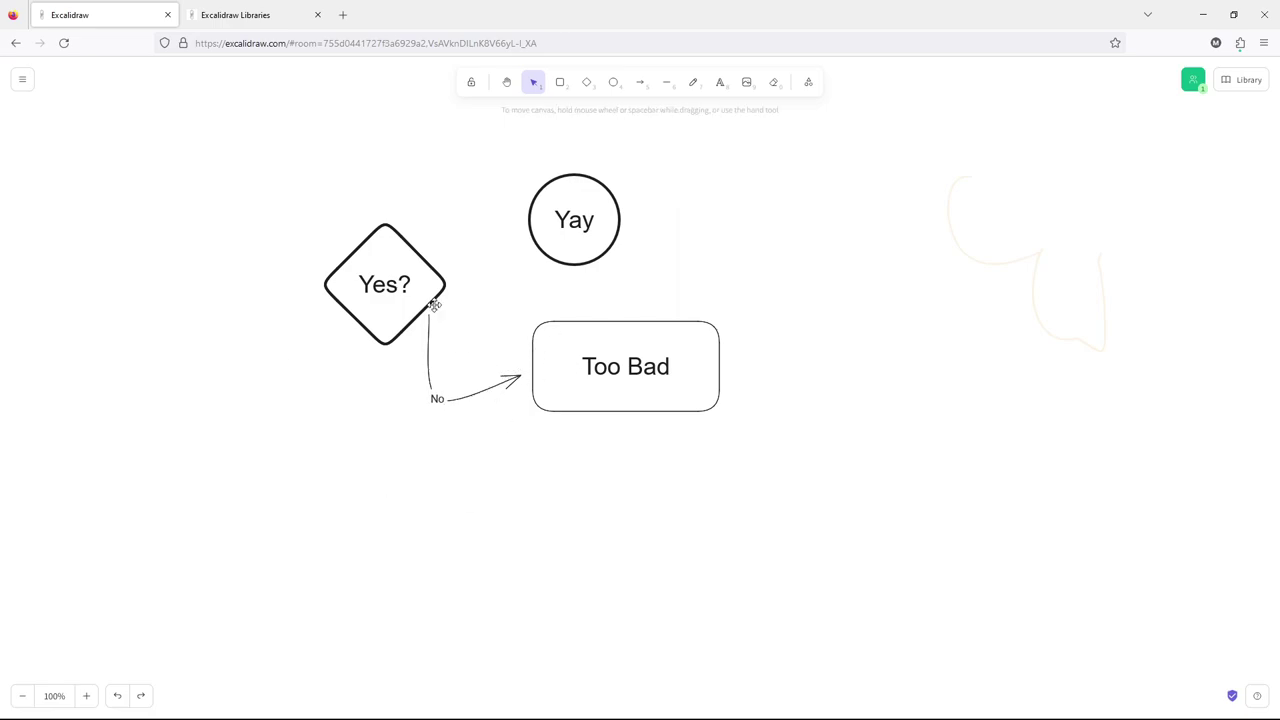
mouse_move(566, 320)
mouse_down()
mouse_move(574, 403)
mouse_move(563, 404)
mouse_move(602, 335)
mouse_move(573, 375)
mouse_move(530, 310)
mouse_move(587, 331)
mouse_up()
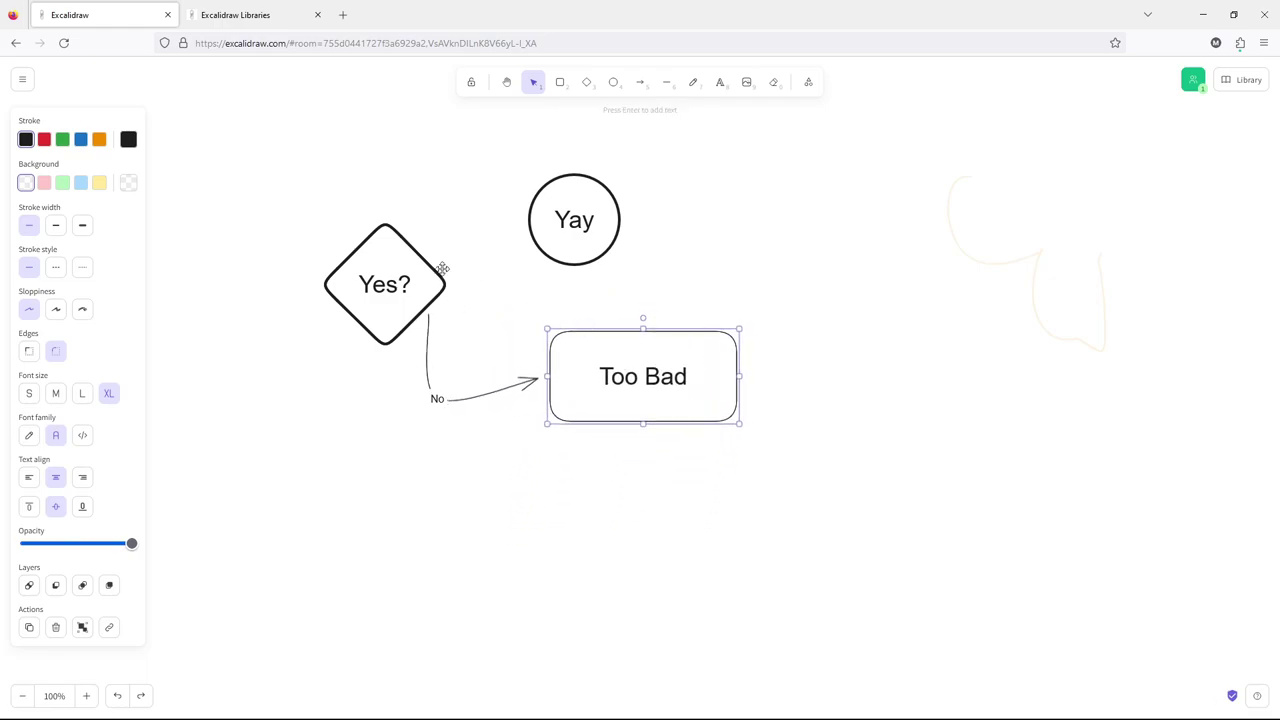
Step: Move the Yes? diamond lower and to the left
click(432, 272)
drag(432, 272, 419, 299)
click(511, 286)
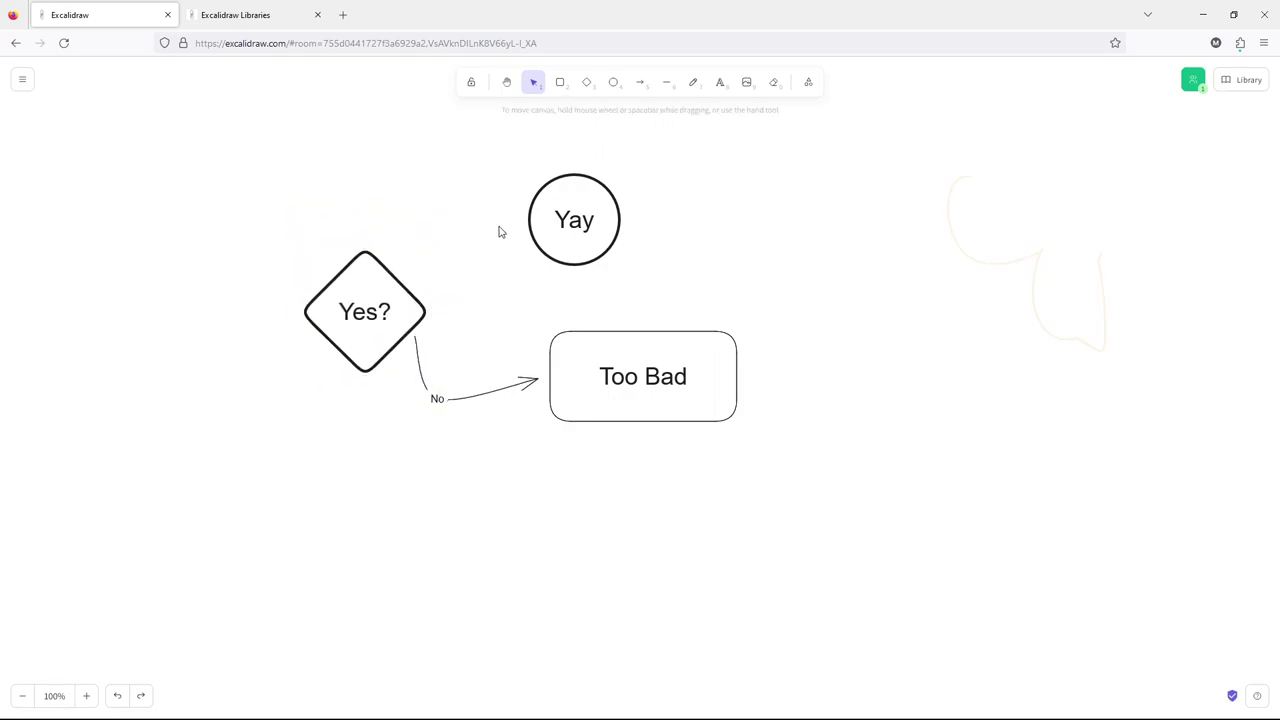
Step: Draw an arrow from the diamond to the Yay circle labelled 'Yes'
click(639, 81)
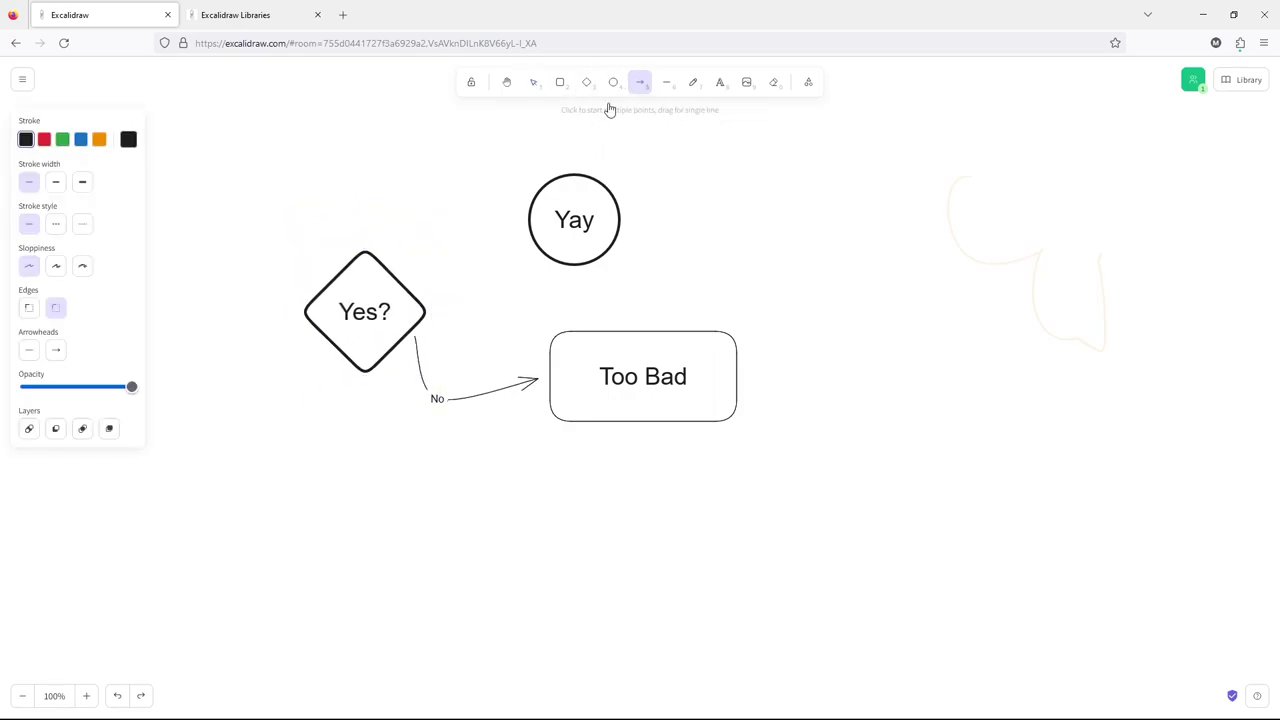
click(416, 280)
double_click(515, 237)
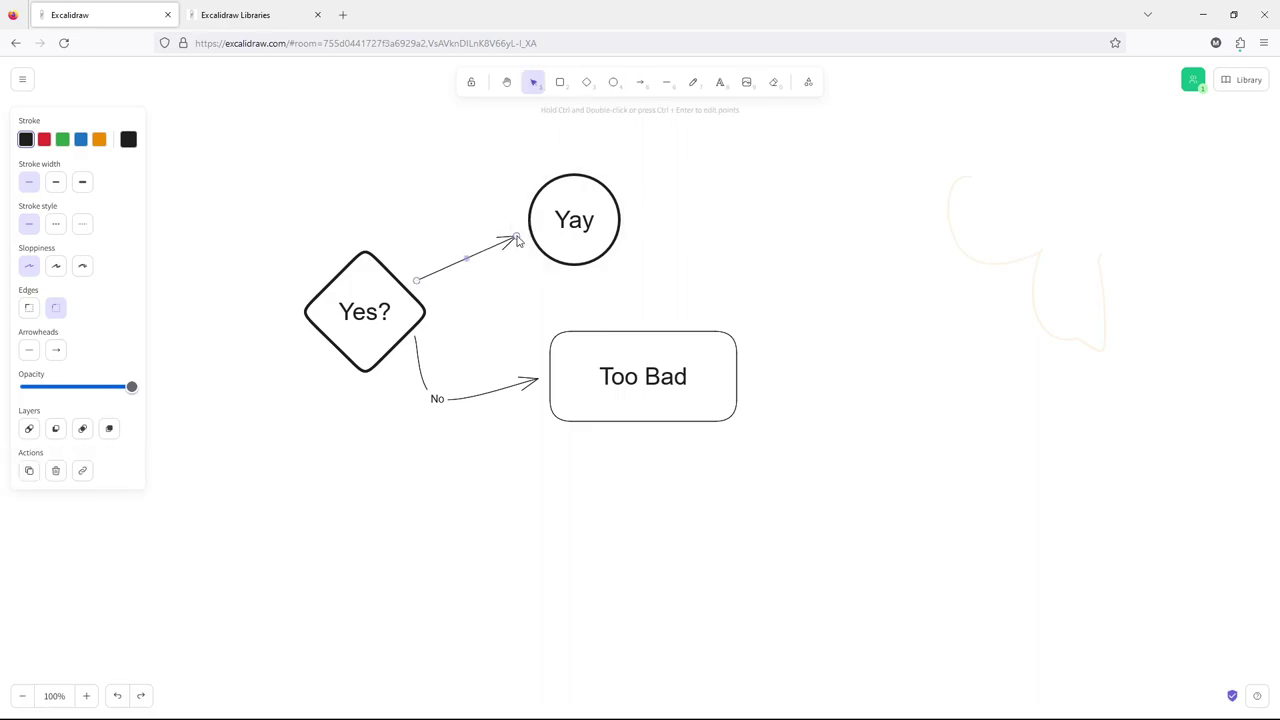
key(Return)
text(Yes)
click(475, 335)
Step: Nudge the Yay circle, then select the whole flowchart
drag(529, 236, 545, 259)
click(668, 271)
drag(252, 169, 779, 530)
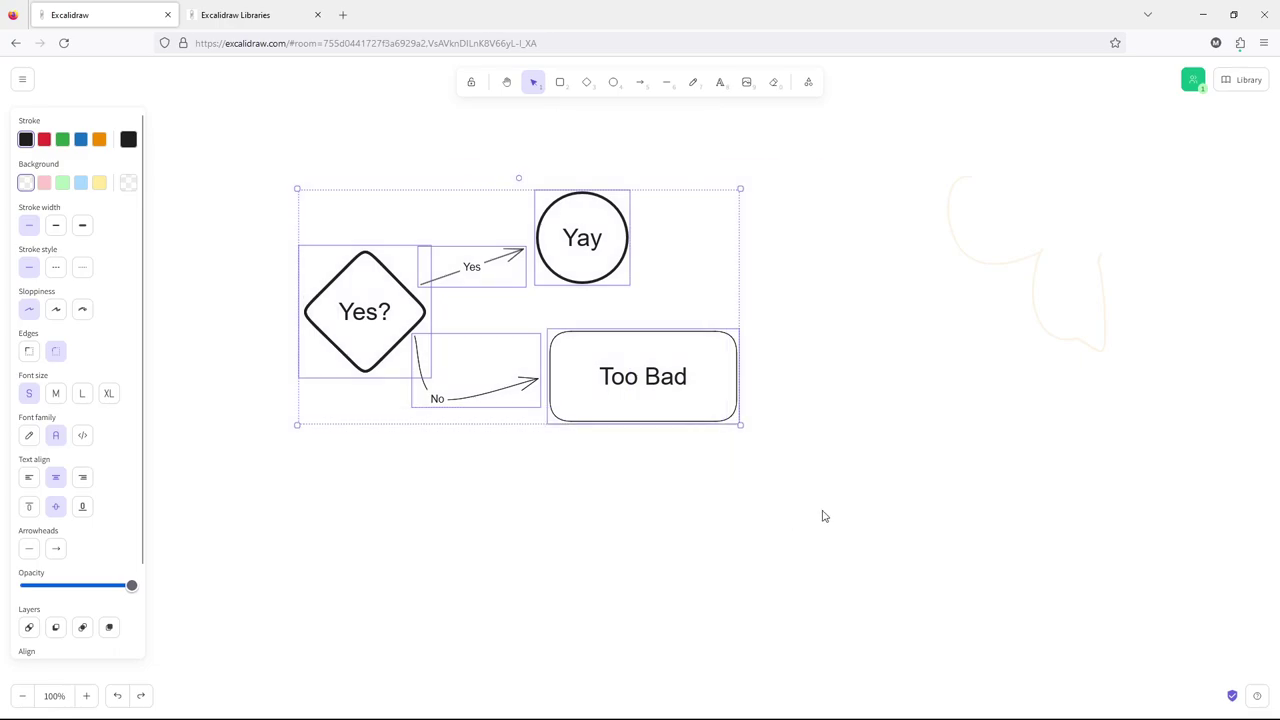
Step: Apply the thickest stroke, Cartoonist sloppiness and a solid yellow fill to all elements
click(88, 226)
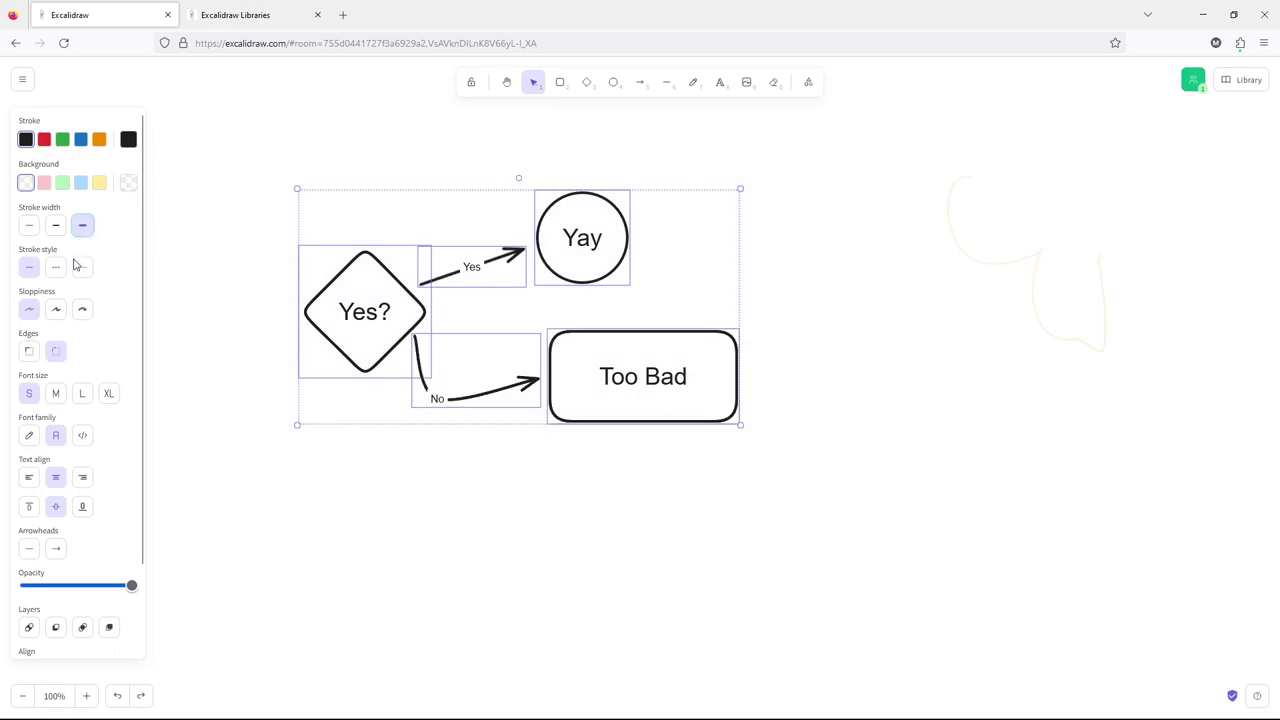
click(83, 311)
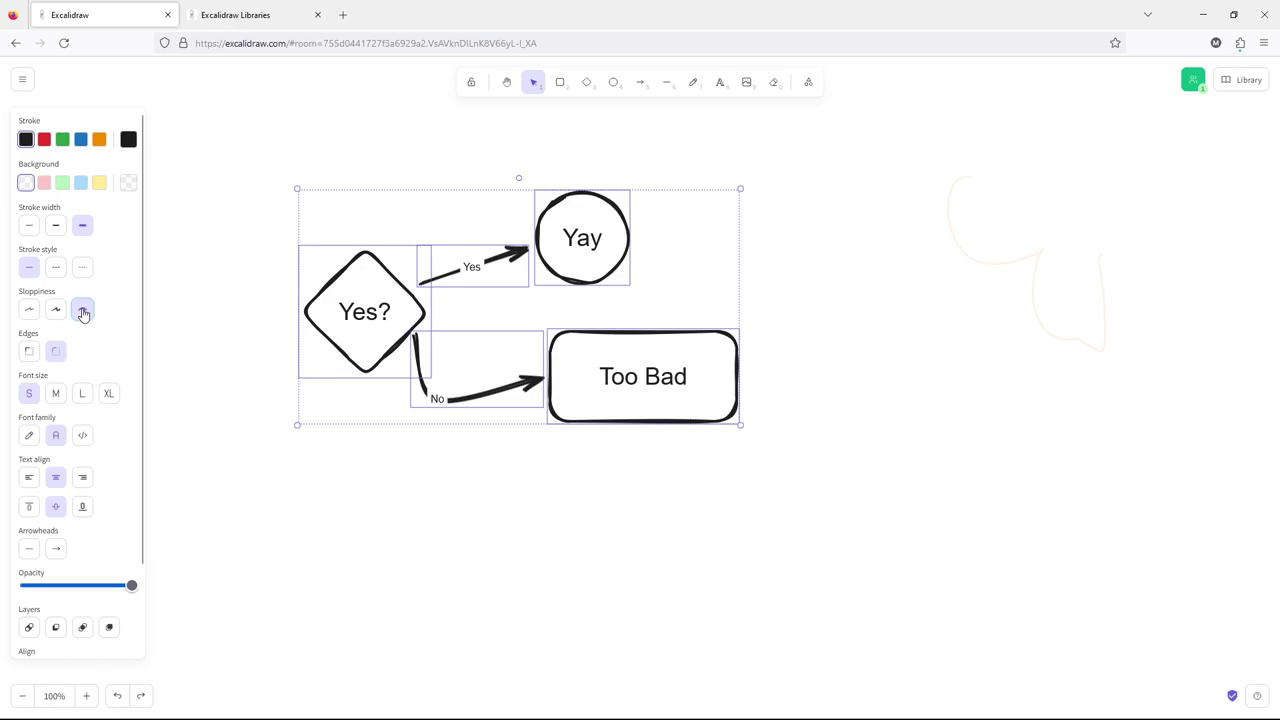
click(100, 183)
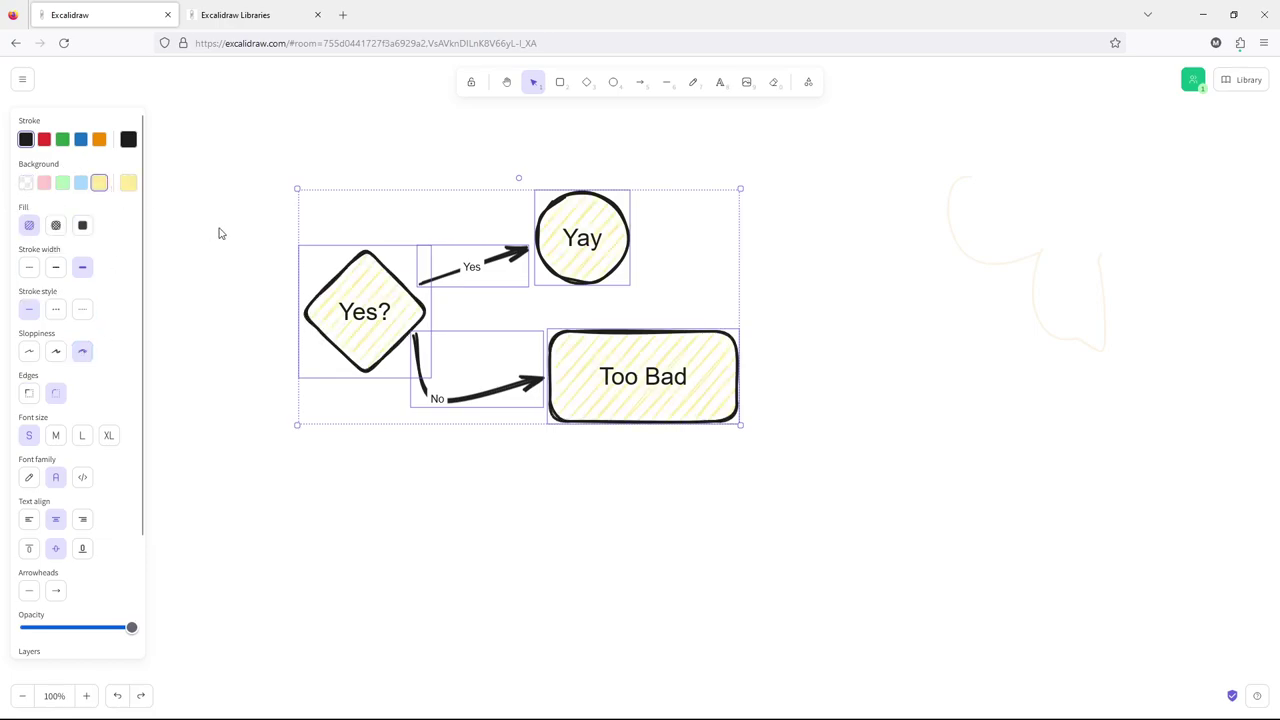
click(56, 226)
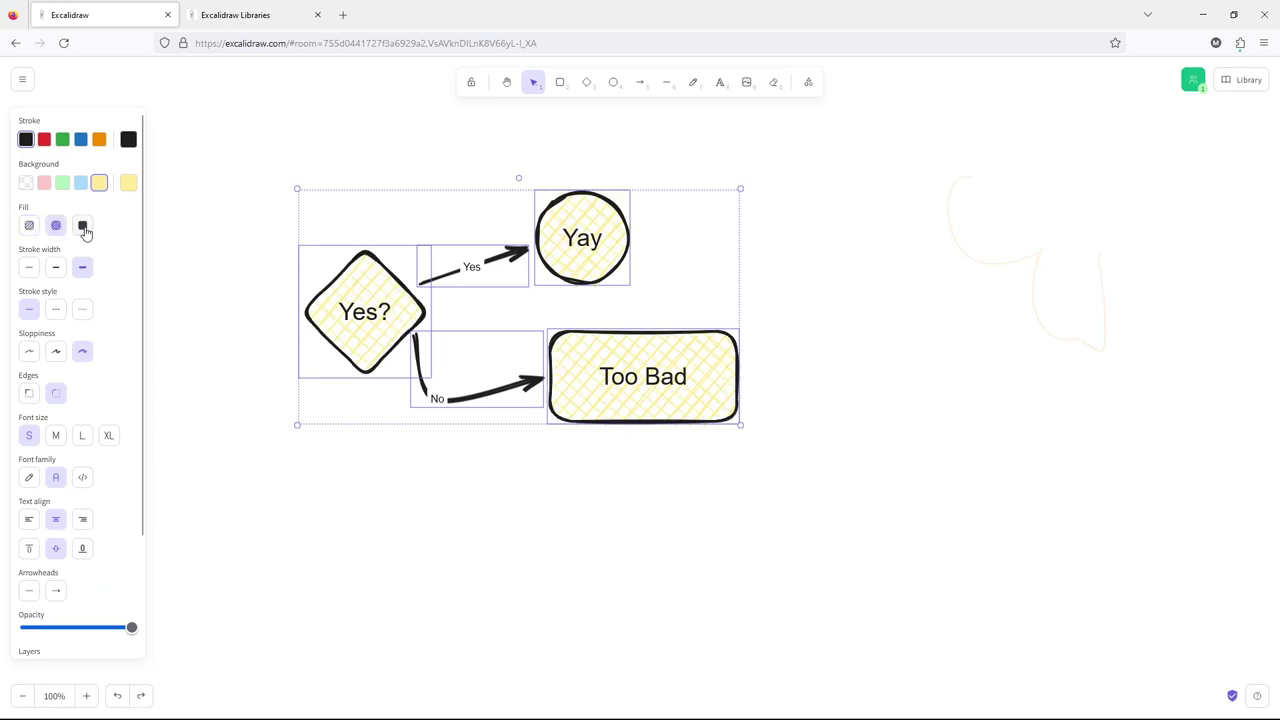
click(83, 227)
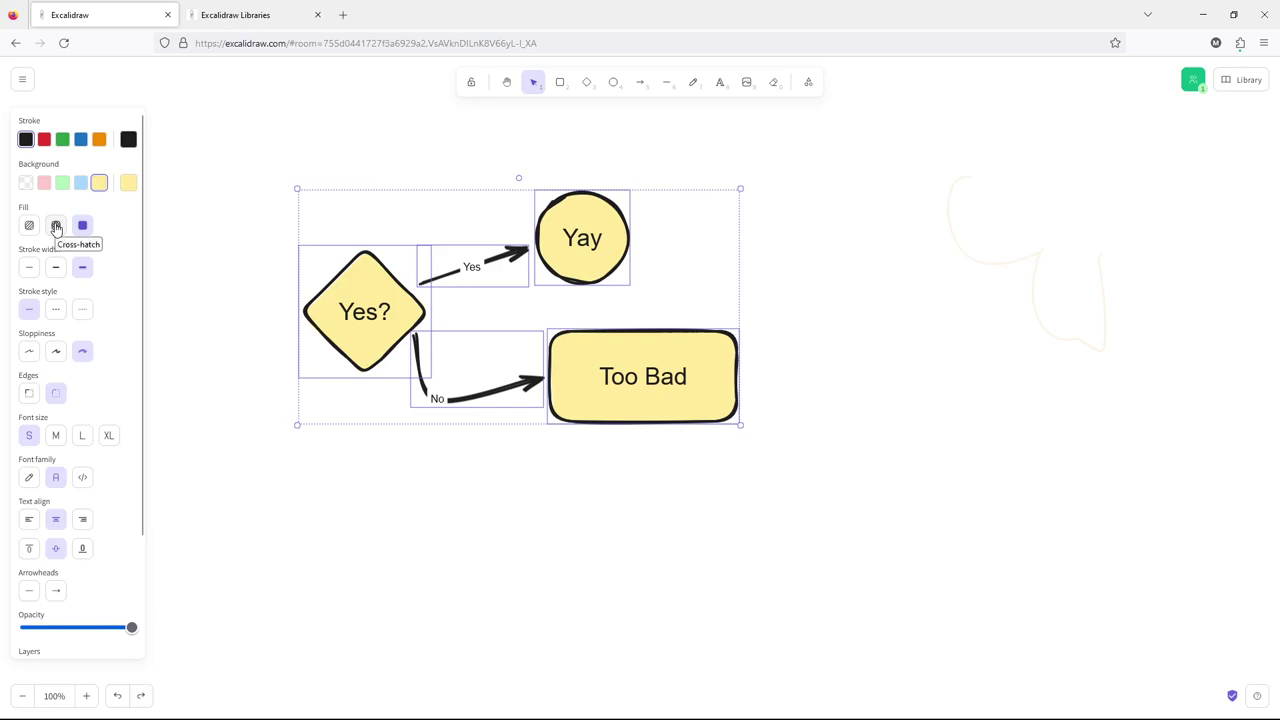
click(355, 180)
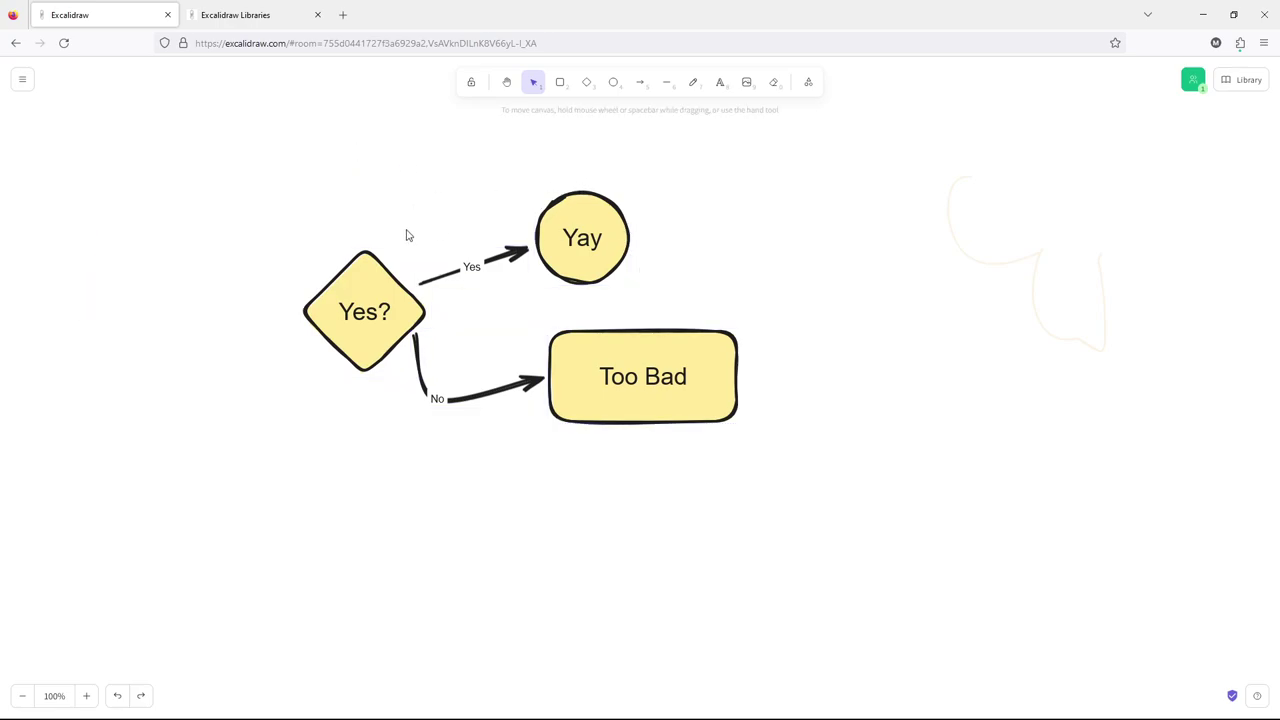
Step: Group every flowchart shape, arrow and label, nudge the group slightly, and lock it
drag(287, 177, 771, 440)
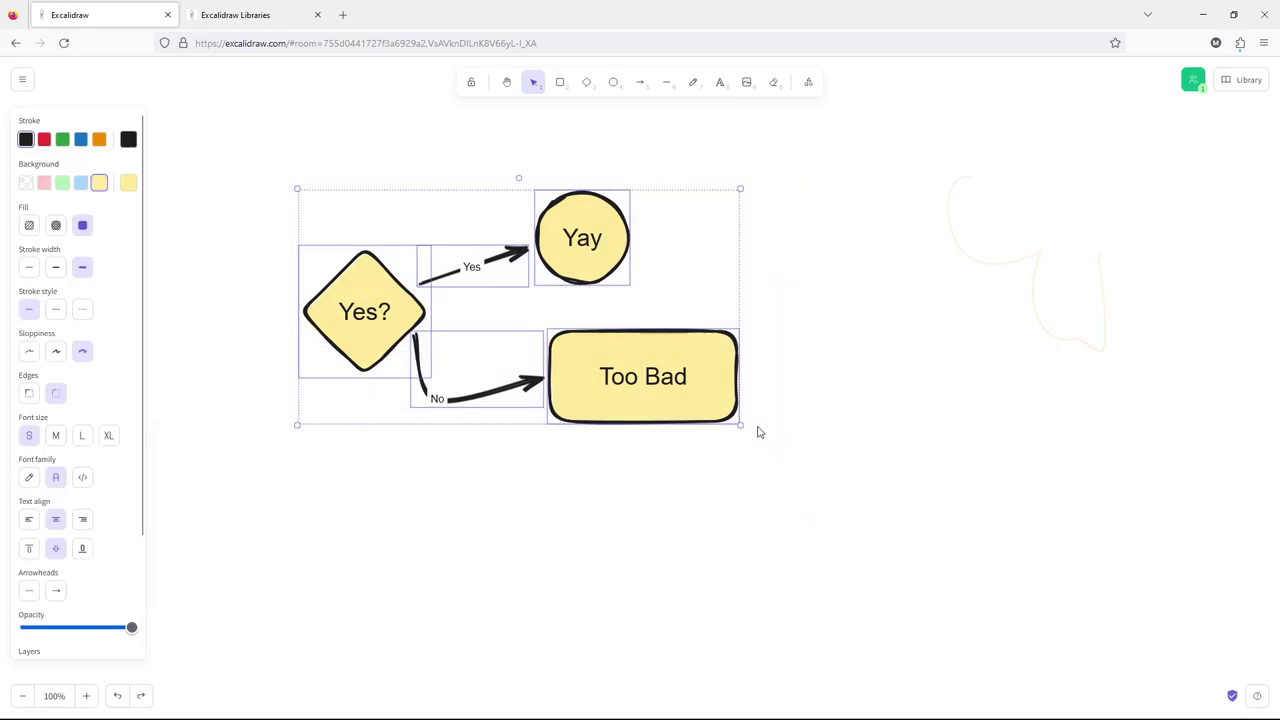
right_click(603, 267)
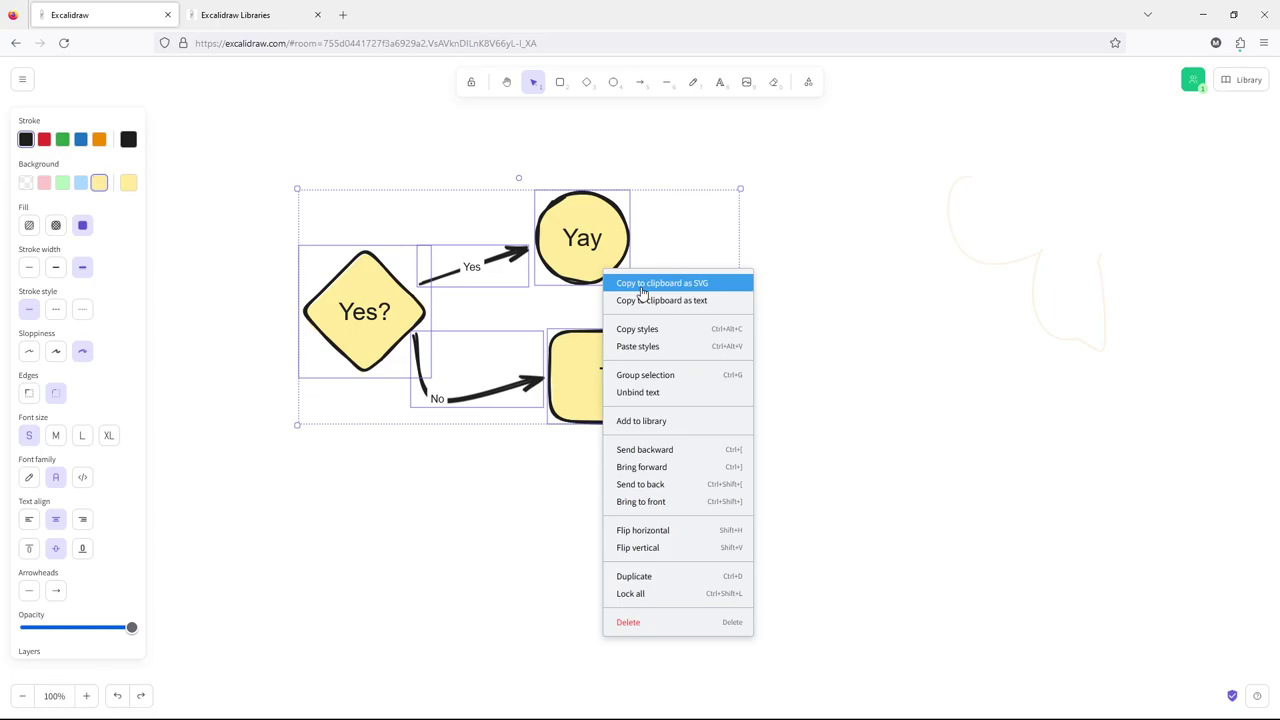
click(655, 375)
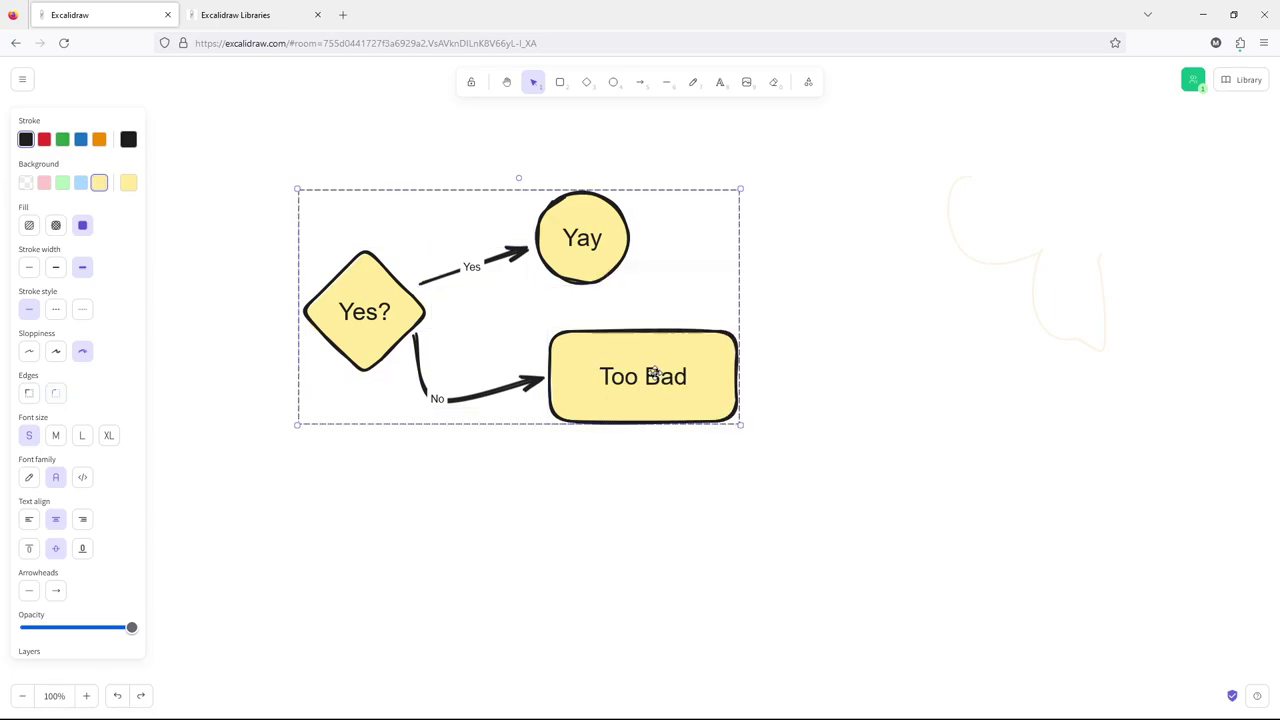
drag(622, 250, 566, 294)
right_click(549, 260)
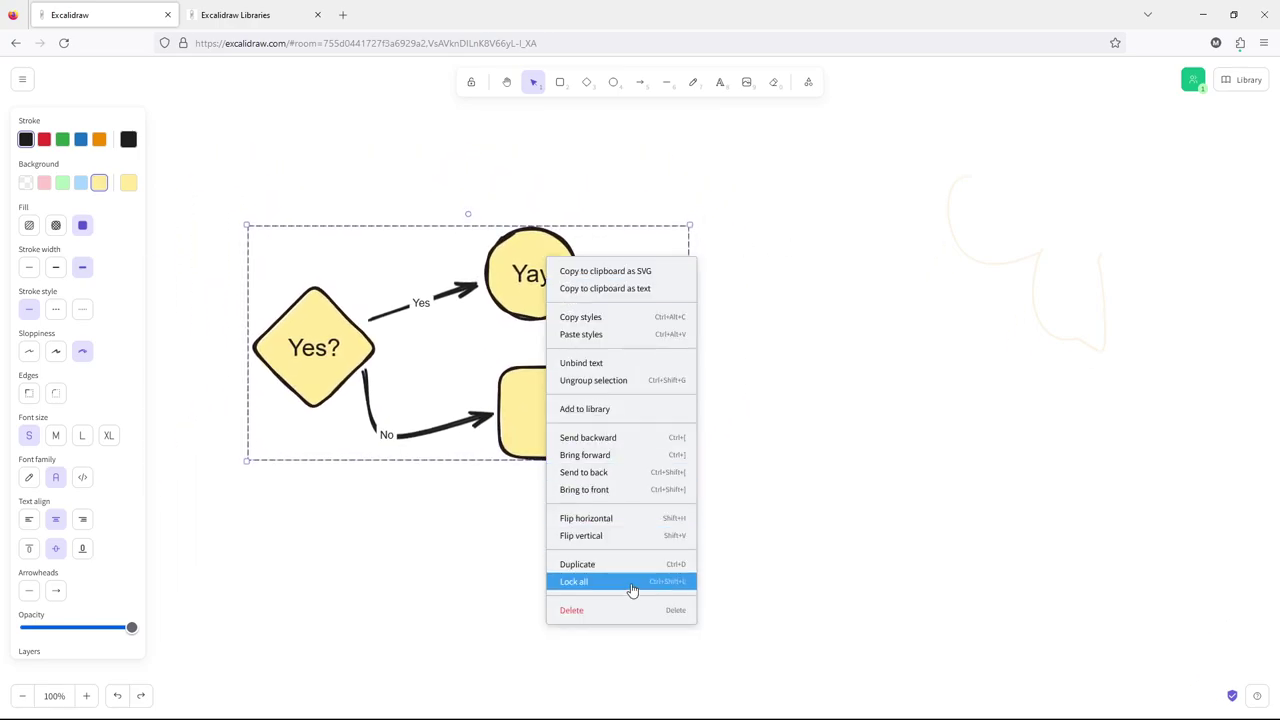
click(631, 582)
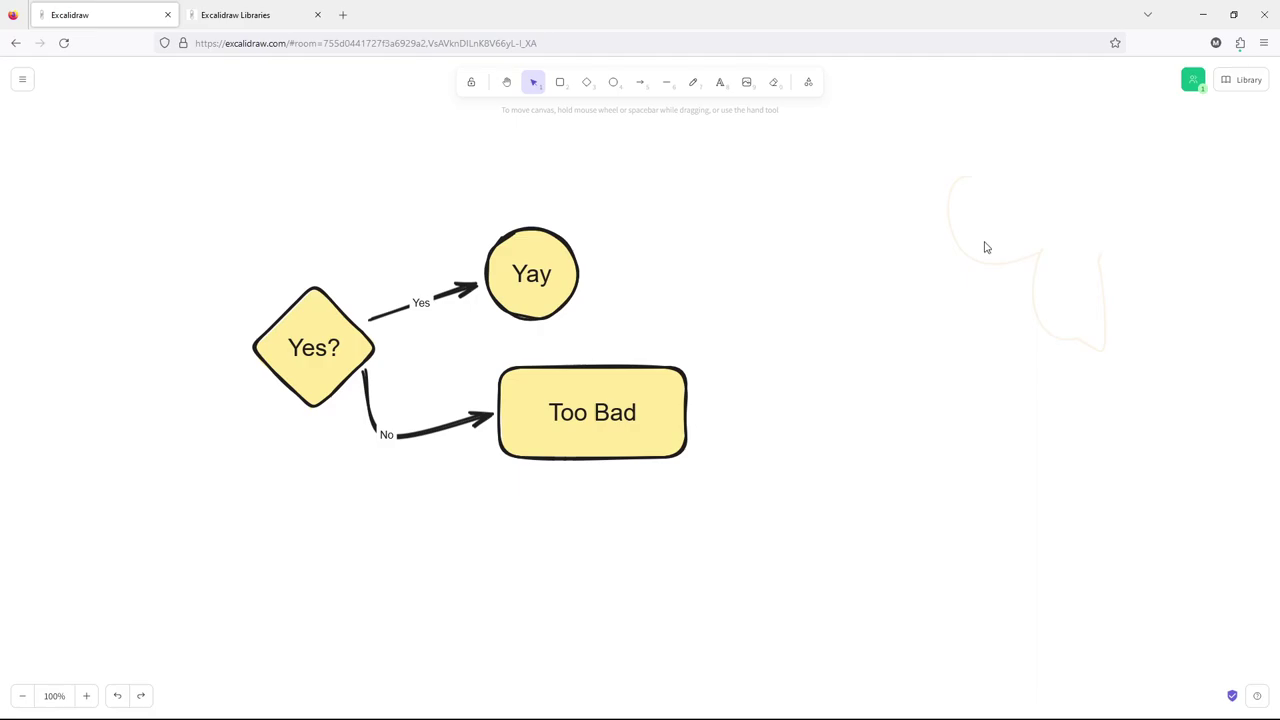
Step: Delete the faint sketch on the right of the canvas
drag(988, 265, 703, 216)
click(543, 291)
click(742, 231)
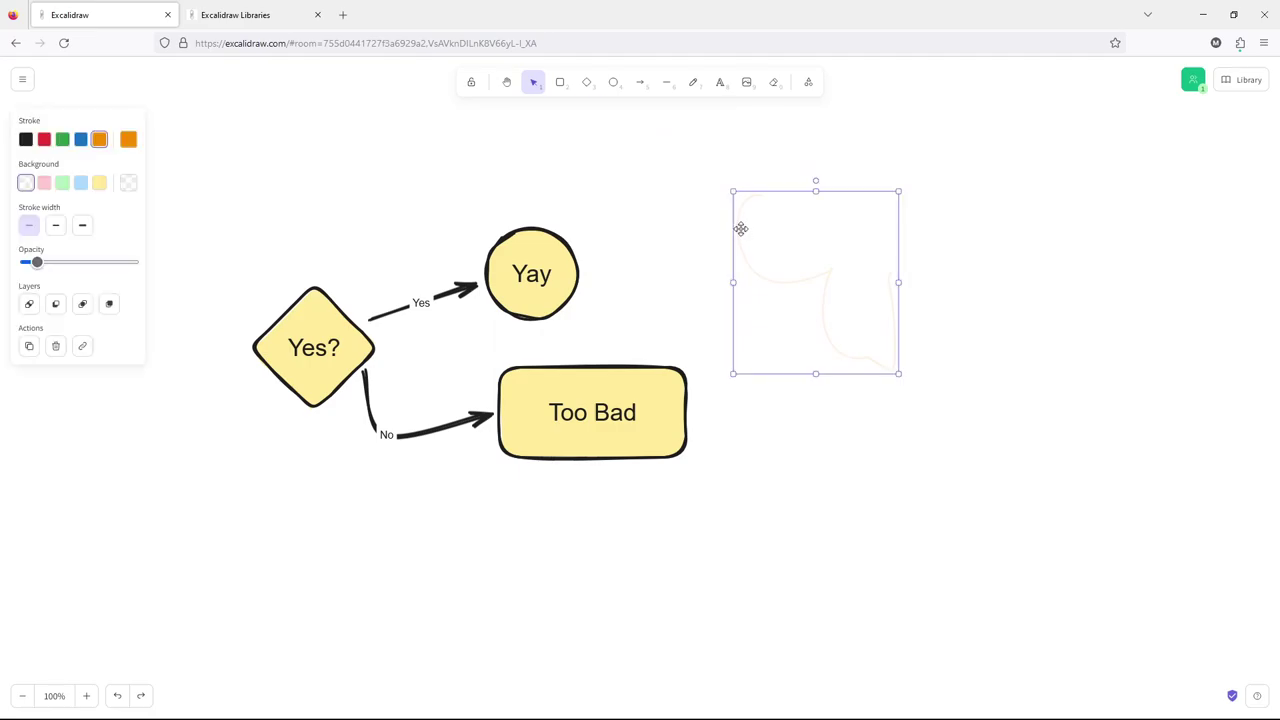
key(Delete)
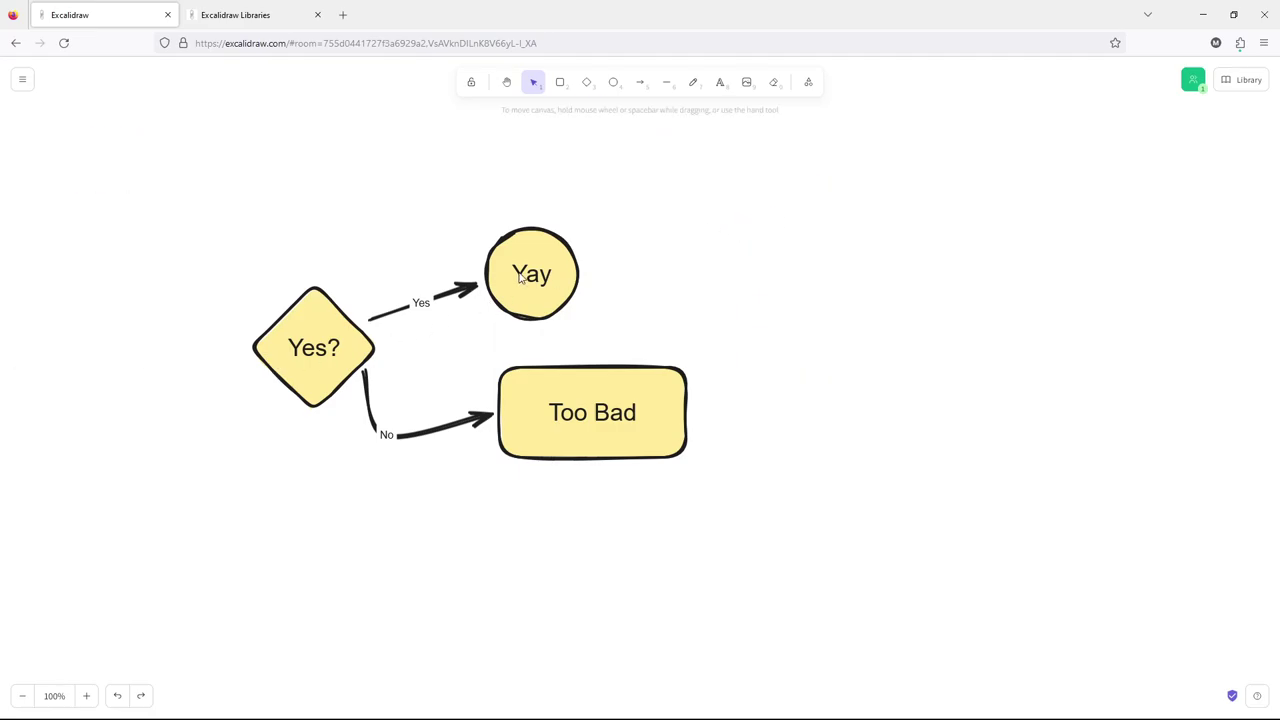
Step: Draw a pink rectangle right of the flowchart reading 'This is a note' in XL text
click(561, 83)
click(44, 182)
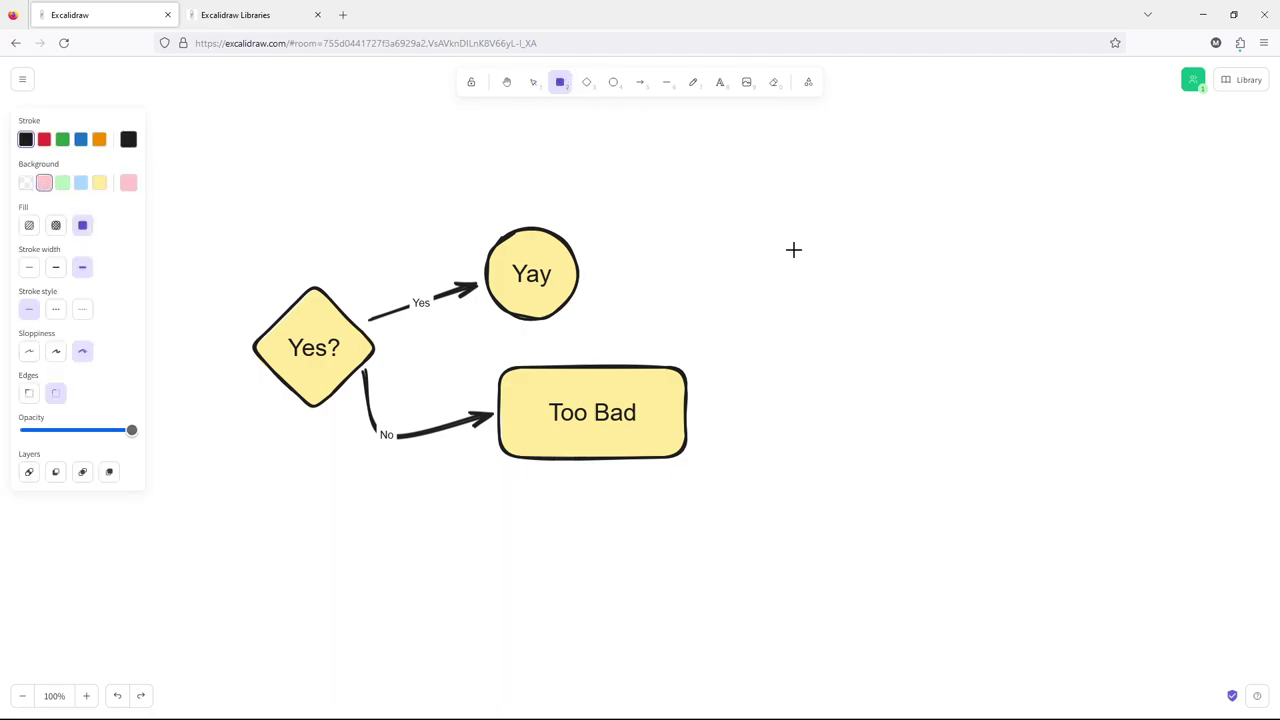
drag(776, 217, 934, 364)
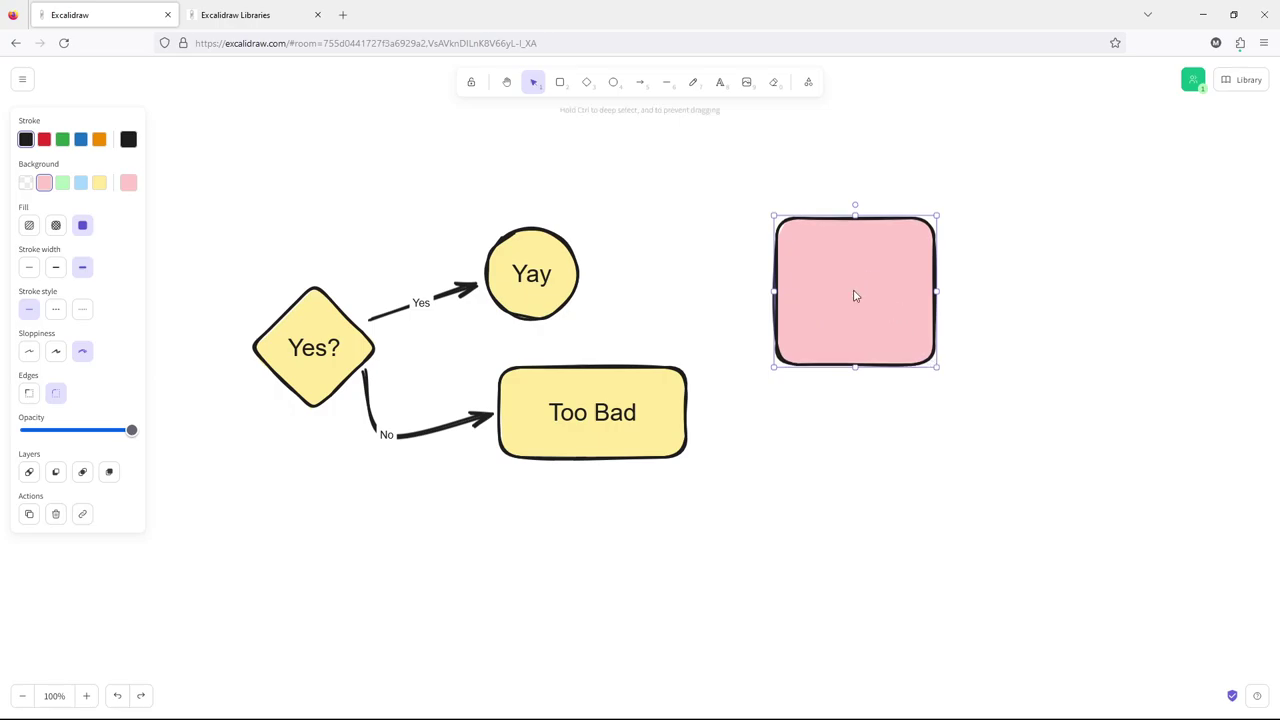
double_click(855, 293)
text(This is a note)
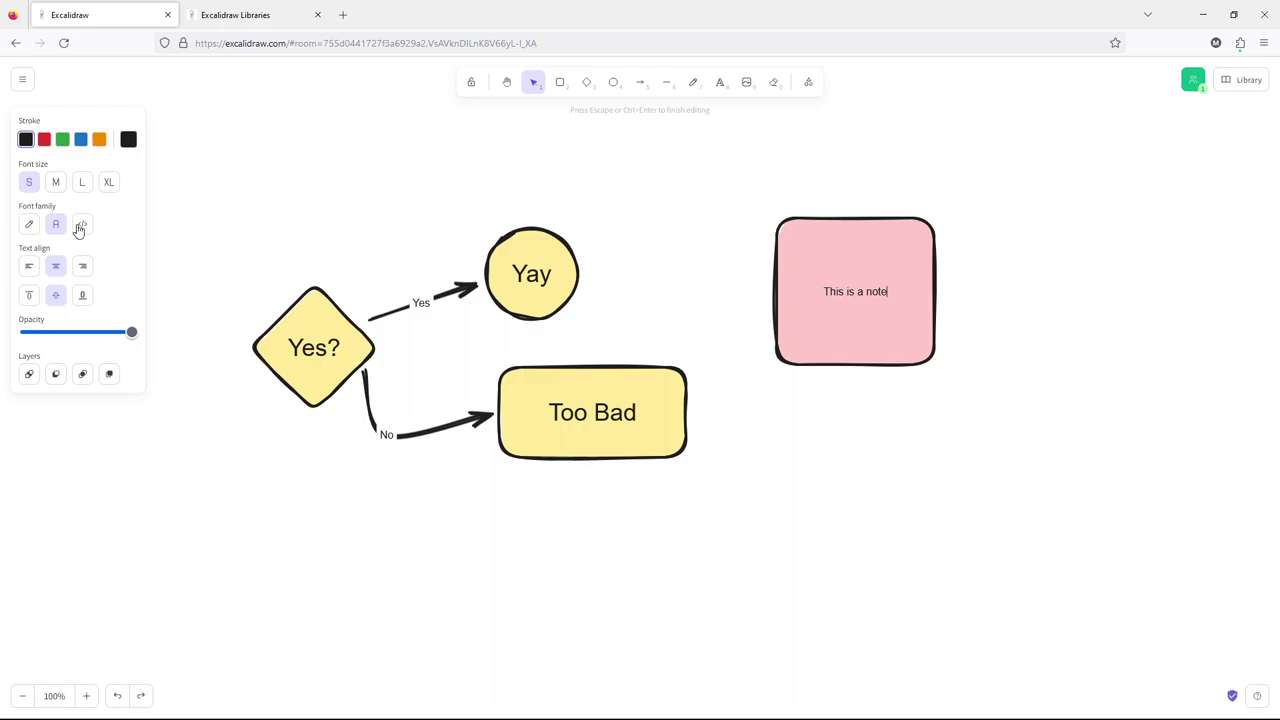
click(110, 182)
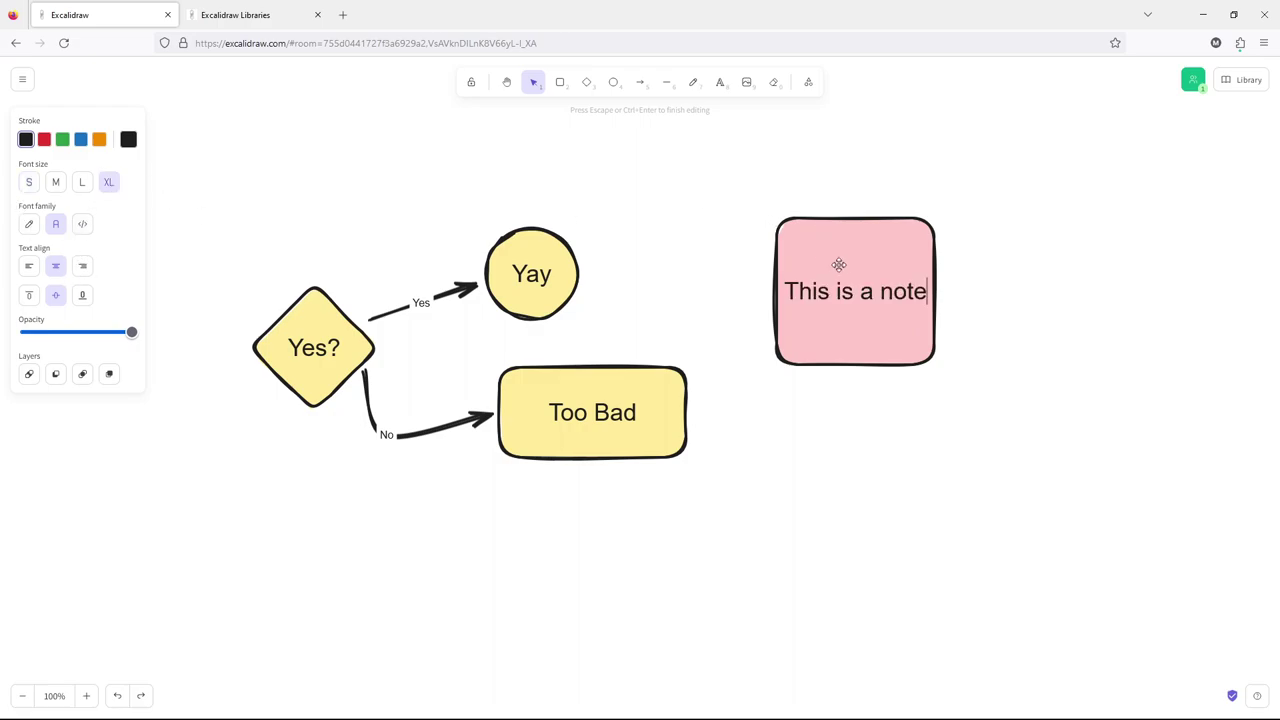
click(1007, 244)
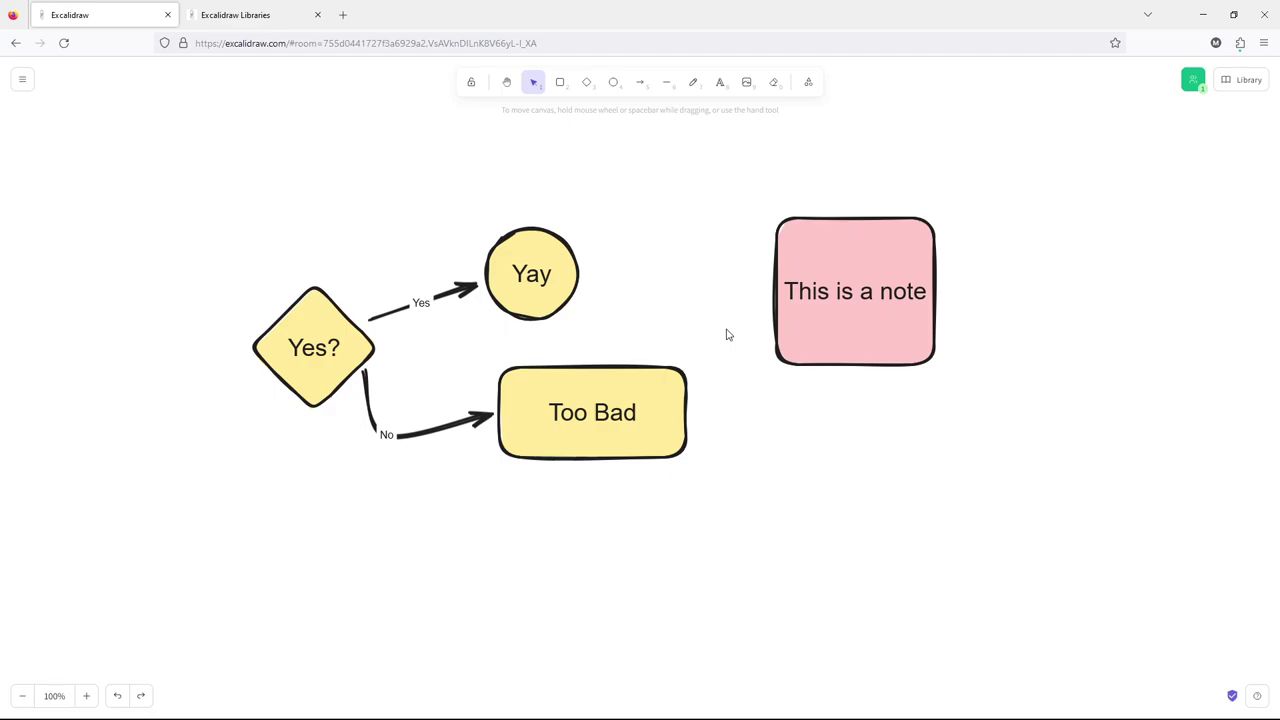
Step: Move the pink note up-left and insert the caliper JPG photo below it
drag(791, 306, 724, 225)
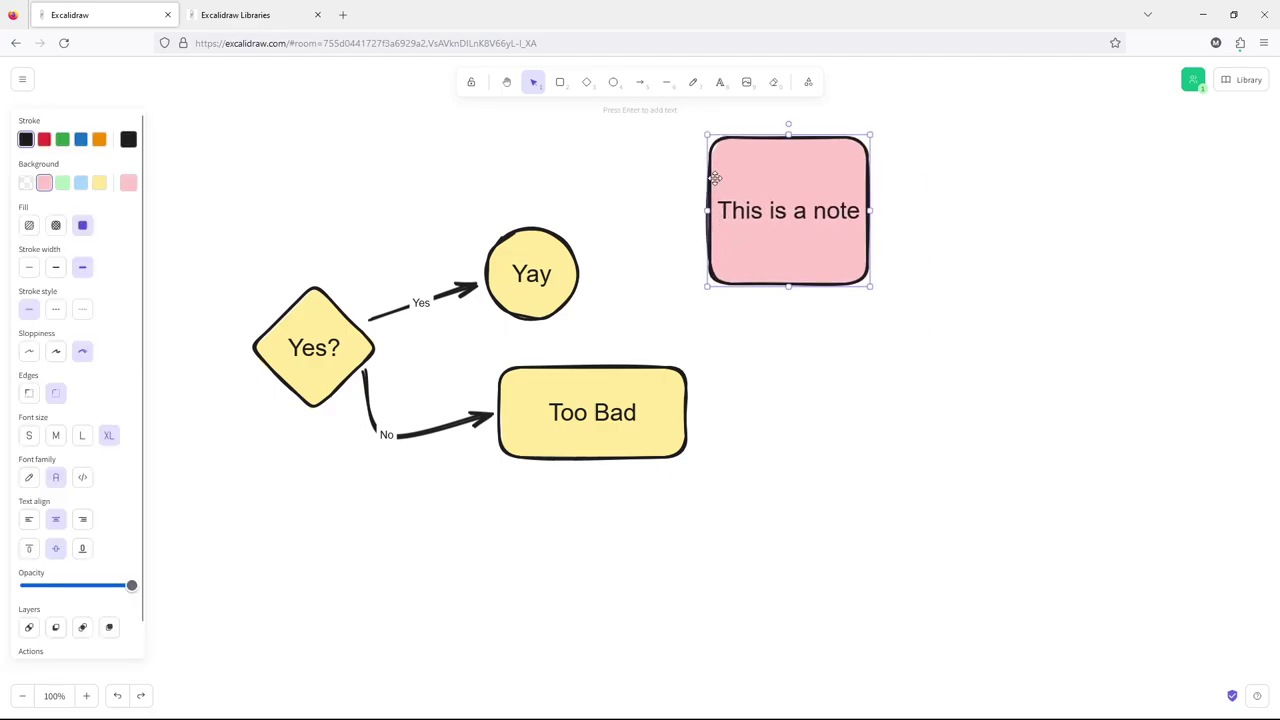
click(746, 82)
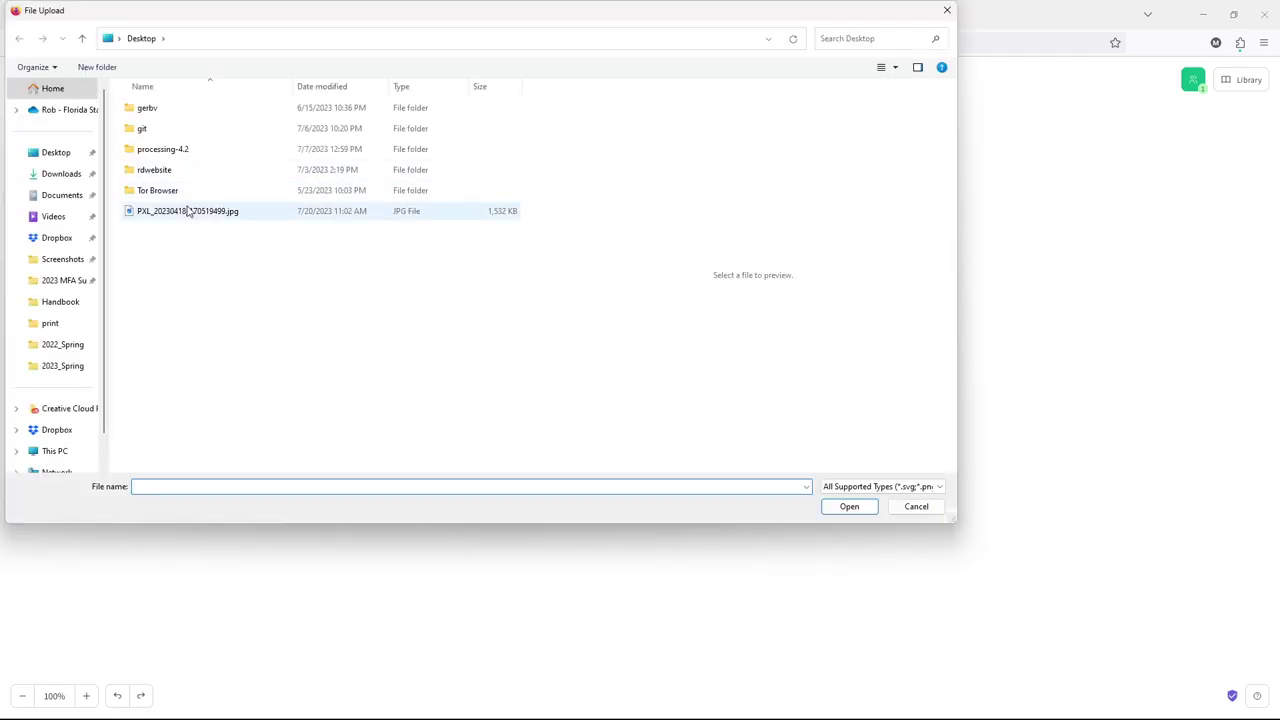
click(188, 211)
click(849, 506)
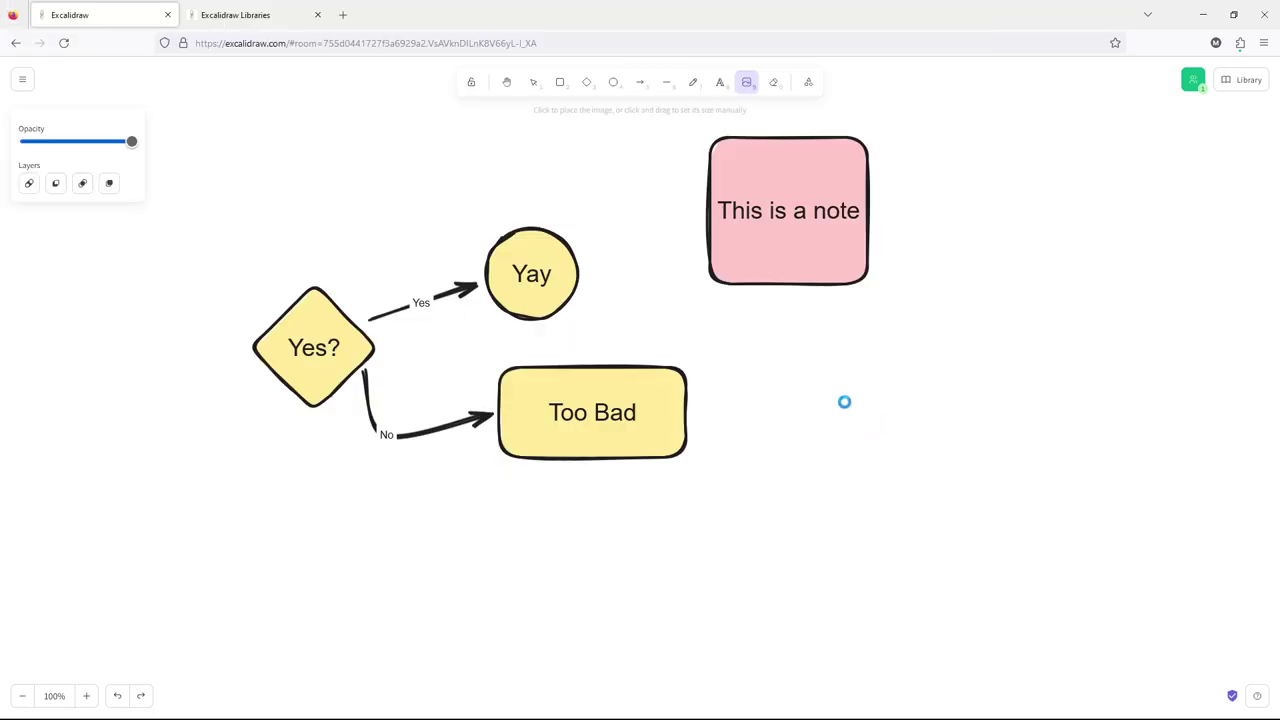
click(844, 425)
drag(796, 237, 1008, 478)
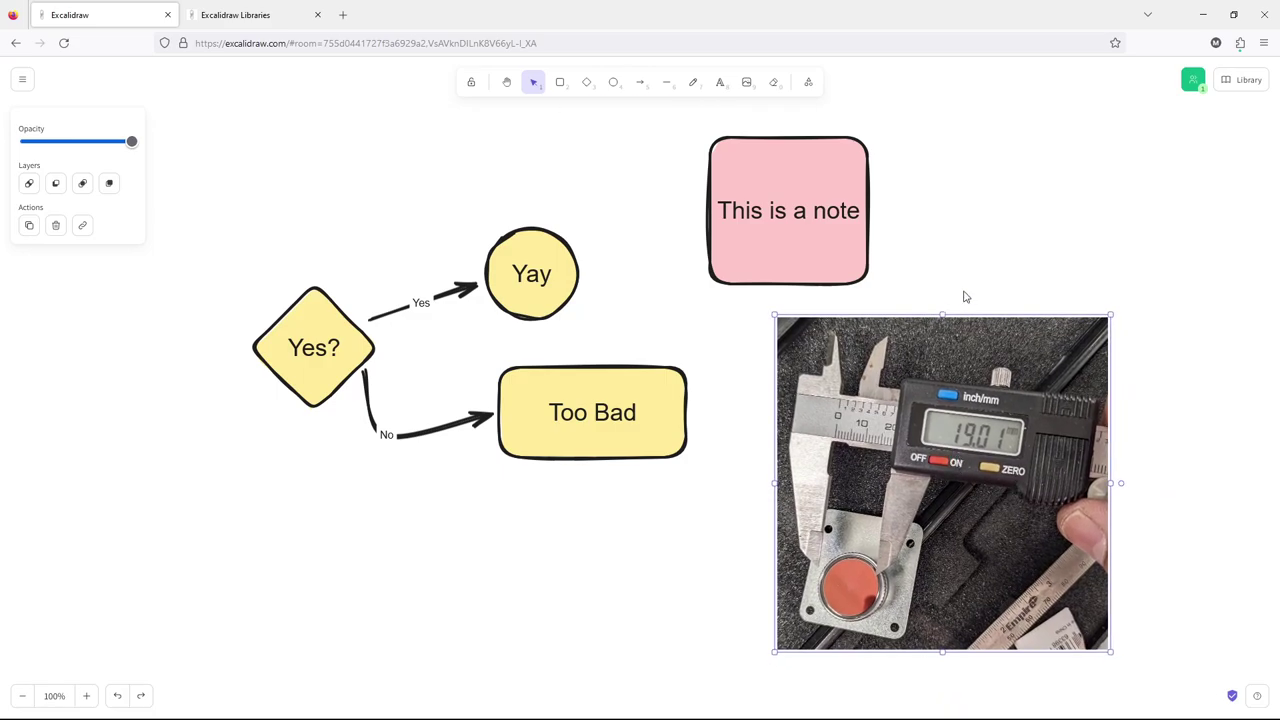
drag(965, 296, 959, 309)
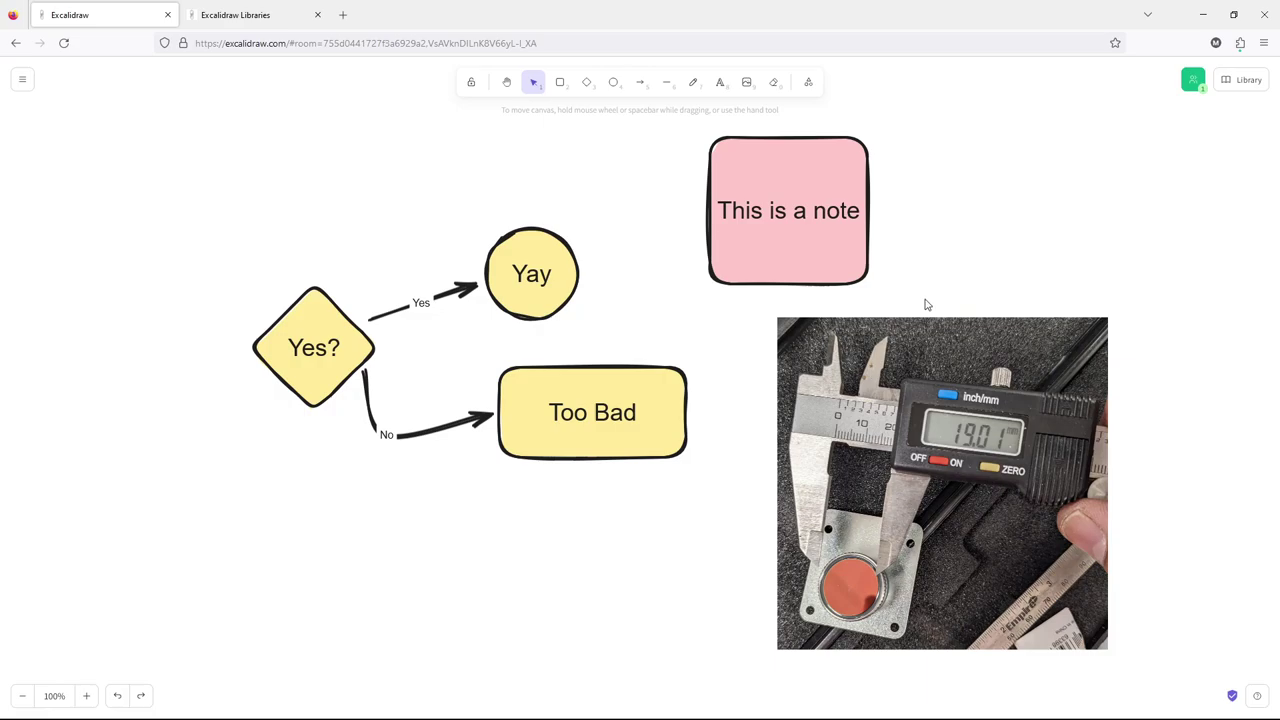
Step: Erase the pink note and create Frame 1 at the lower left
click(773, 82)
click(757, 142)
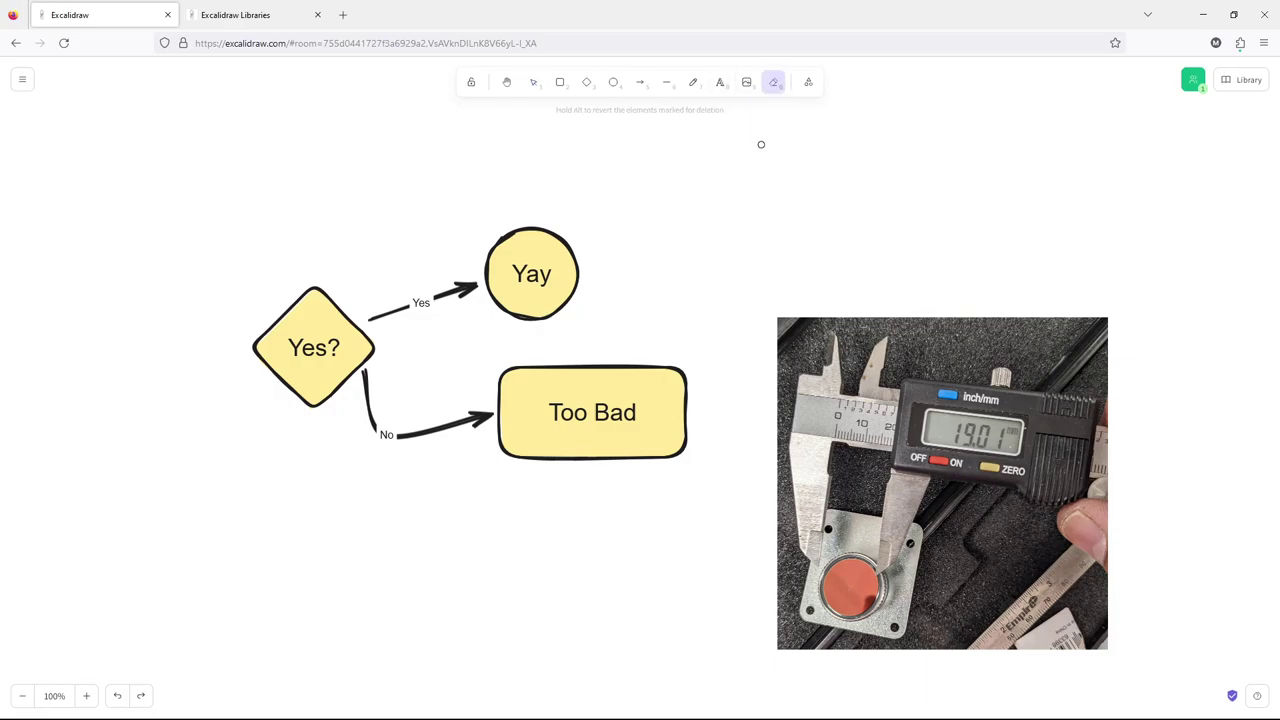
click(813, 88)
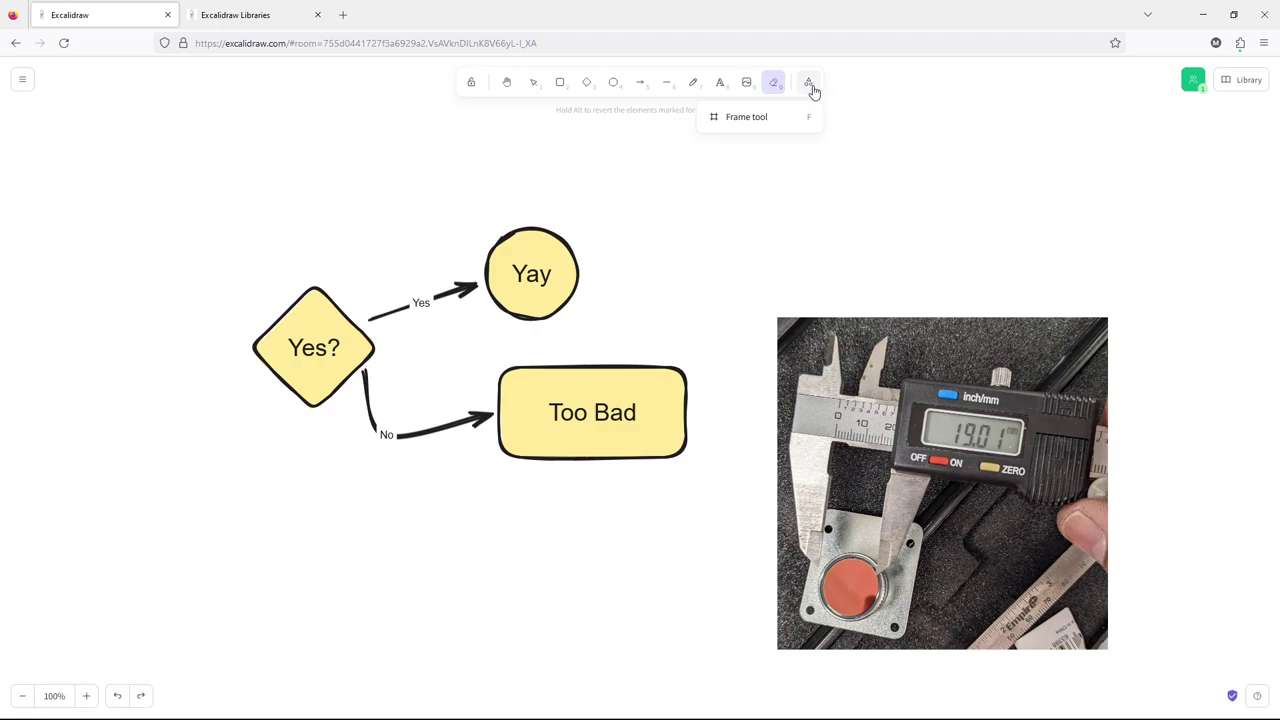
click(754, 120)
drag(118, 403, 305, 576)
drag(192, 409, 167, 454)
click(328, 483)
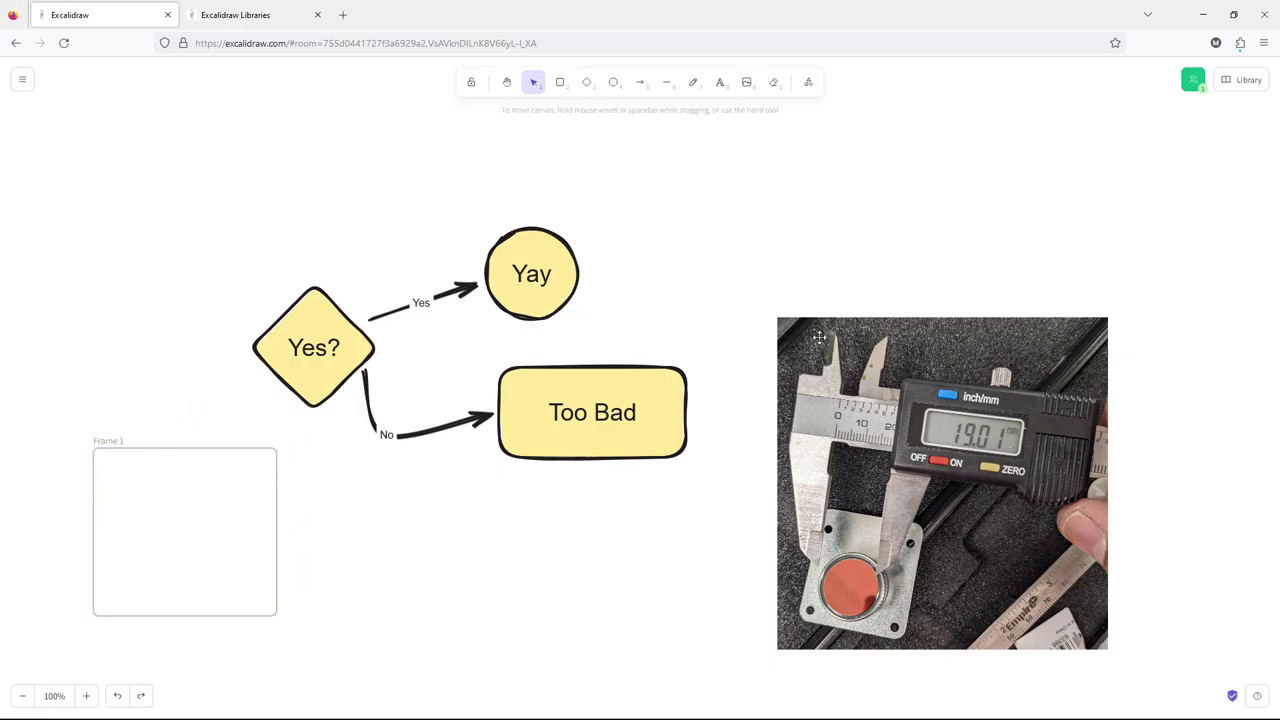
Step: Put the caliper photo into Frame 1, move it up-right, then delete both
drag(917, 400, 258, 549)
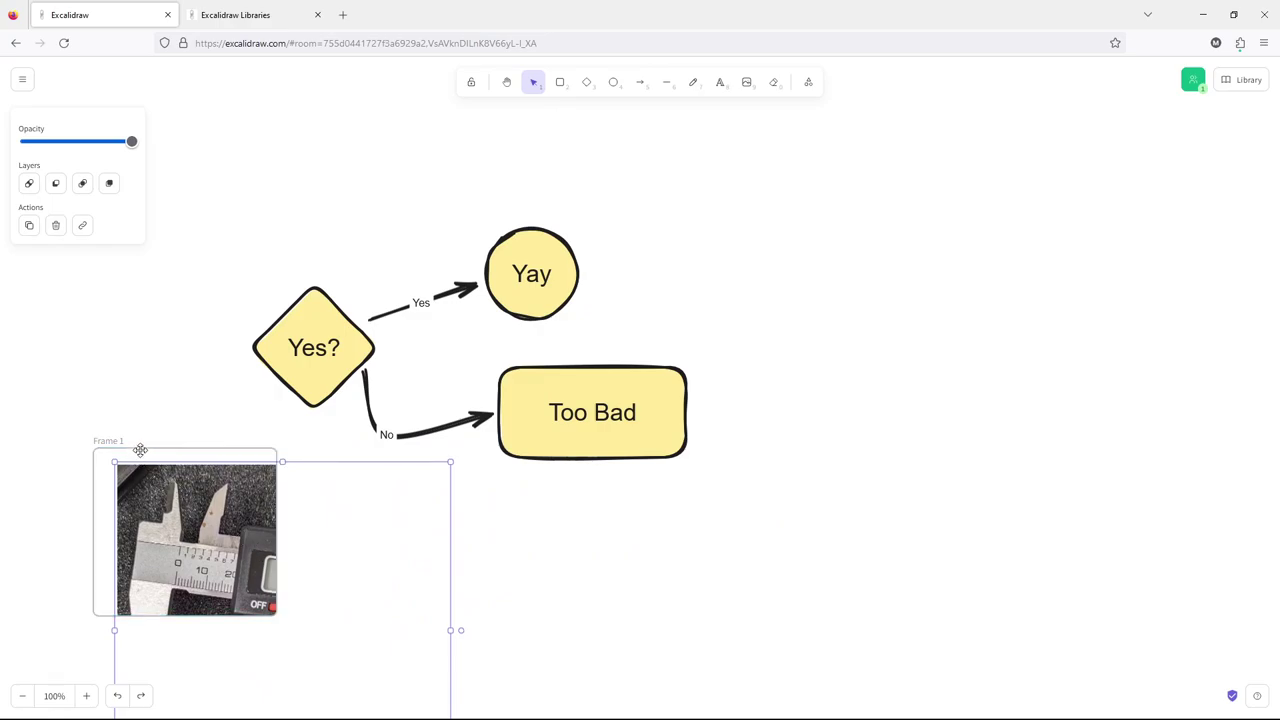
drag(141, 449, 905, 187)
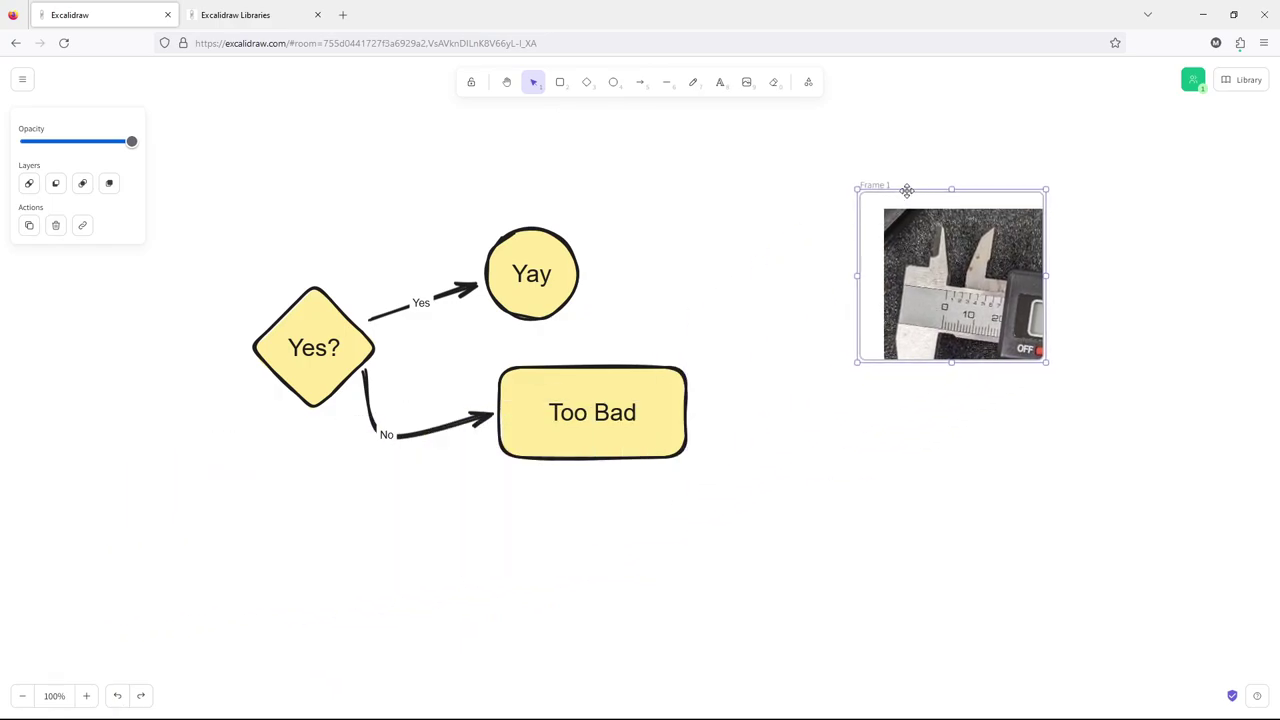
drag(955, 233, 925, 203)
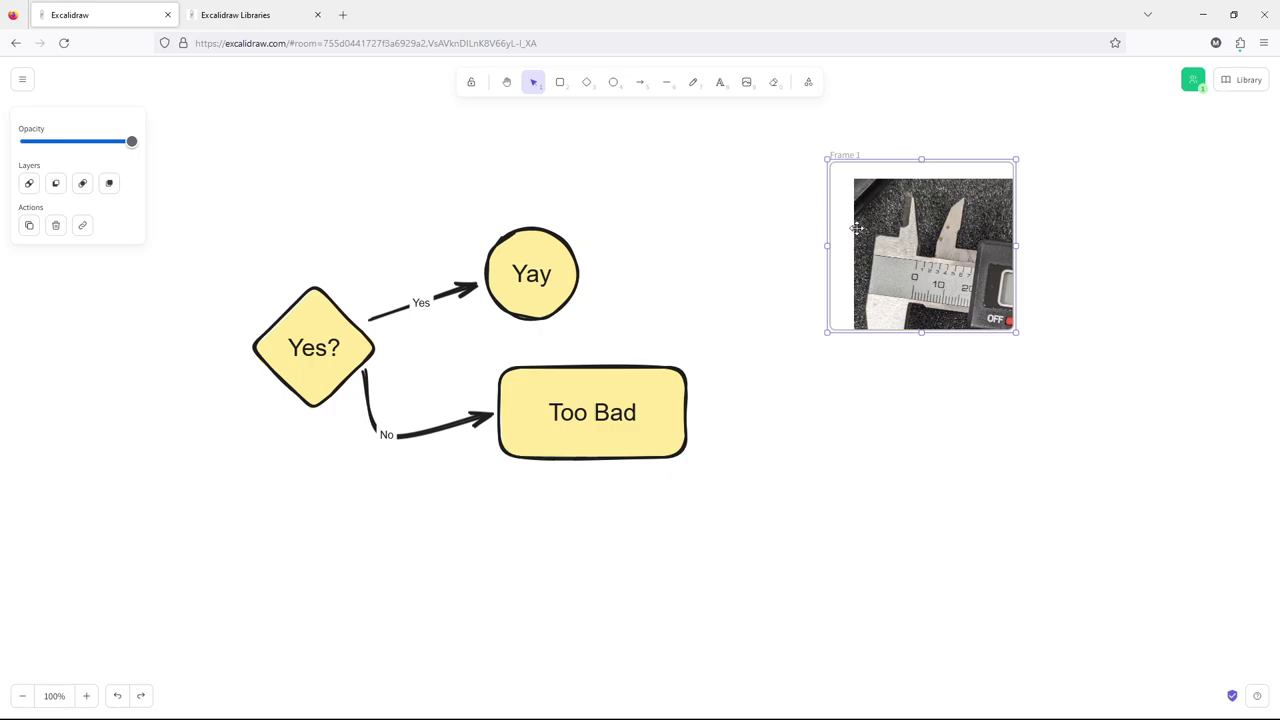
key(ctrl+z)
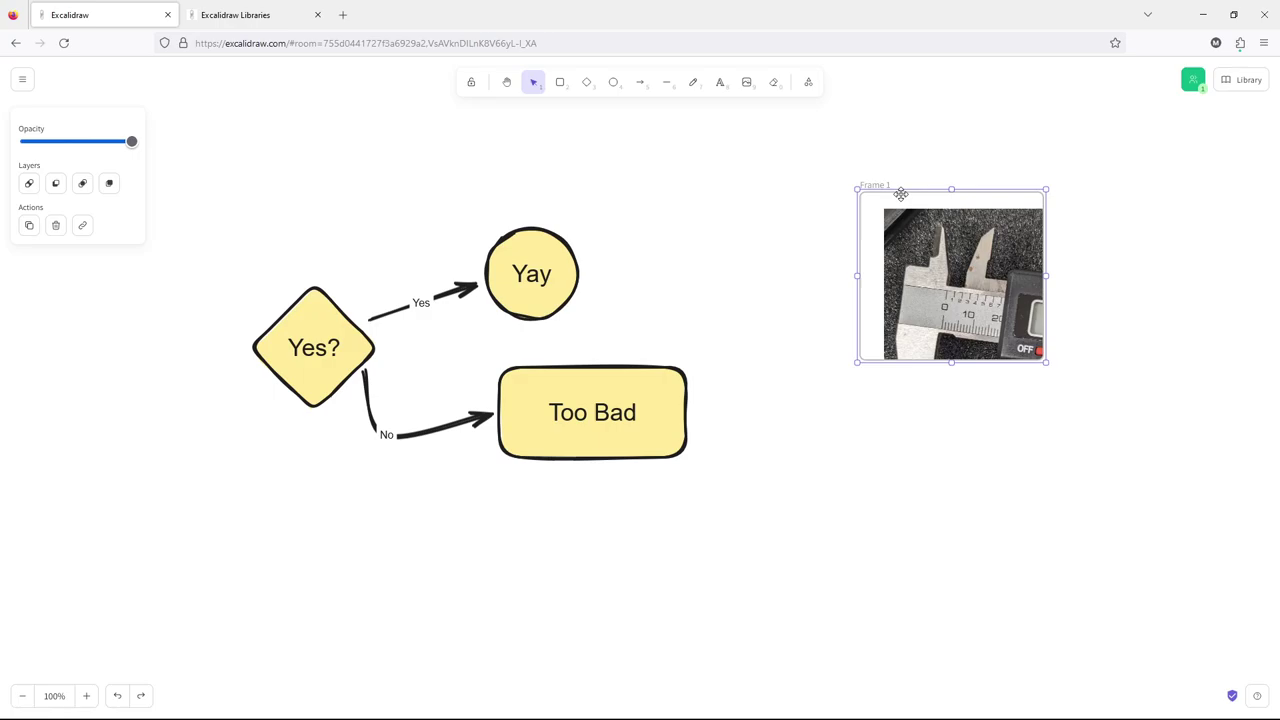
key(ctrl+z)
key(ctrl+shift+z)
drag(839, 183, 1094, 437)
key(Delete)
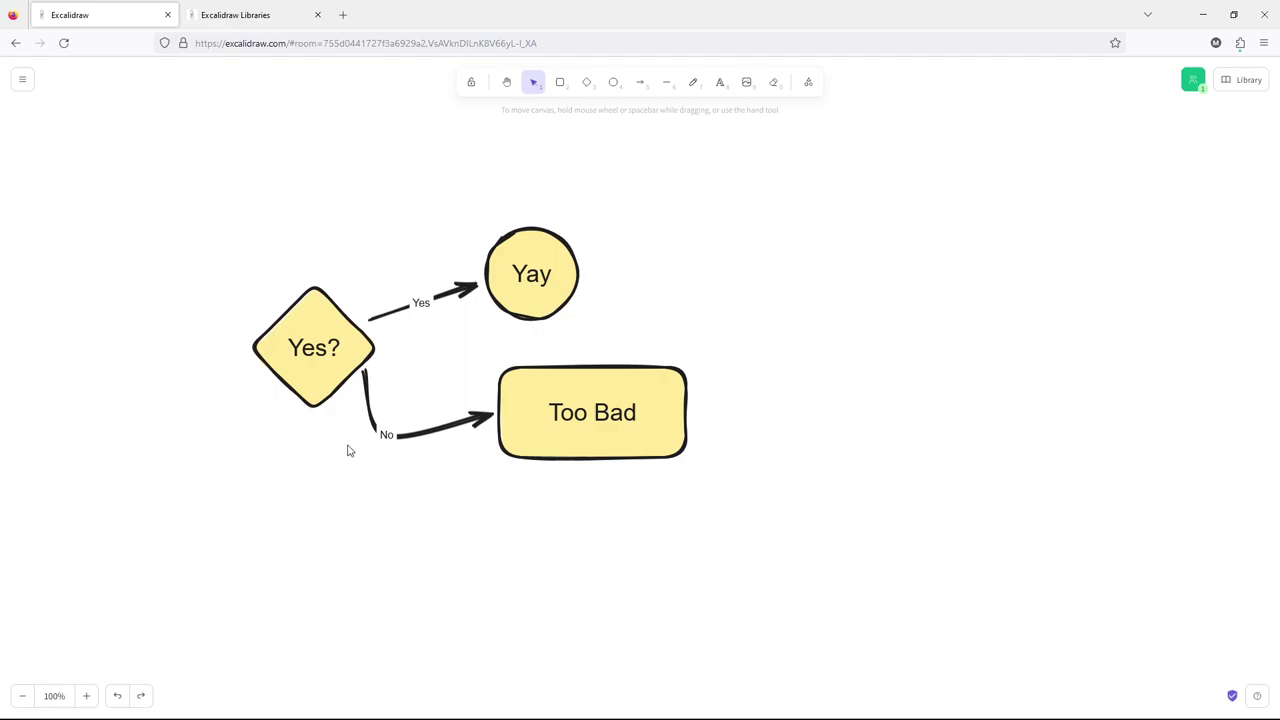
Step: Zoom out to 40% and pan so the flowchart sits small in the upper left
click(506, 82)
drag(500, 177, 298, 342)
click(23, 696)
click(23, 696)
click(23, 696)
click(23, 696)
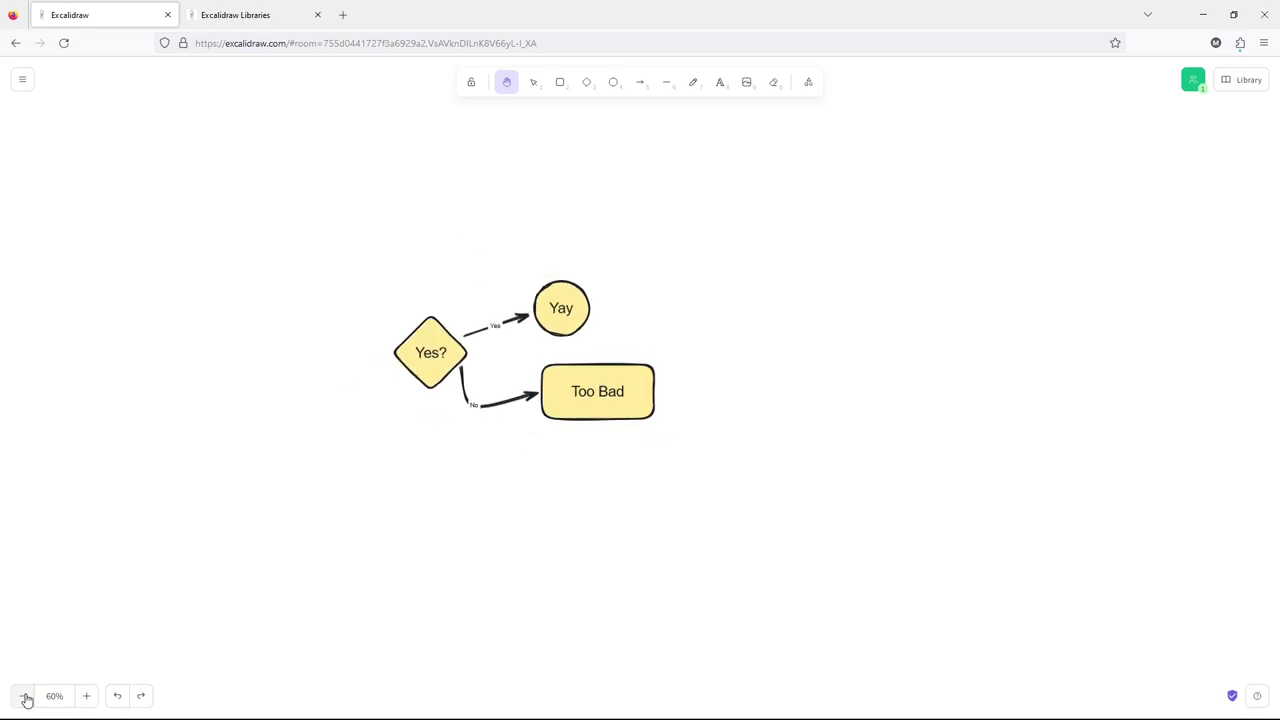
click(23, 696)
click(23, 696)
scroll(454, 380, right, 3)
scroll(454, 380, down, 2)
drag(423, 402, 480, 410)
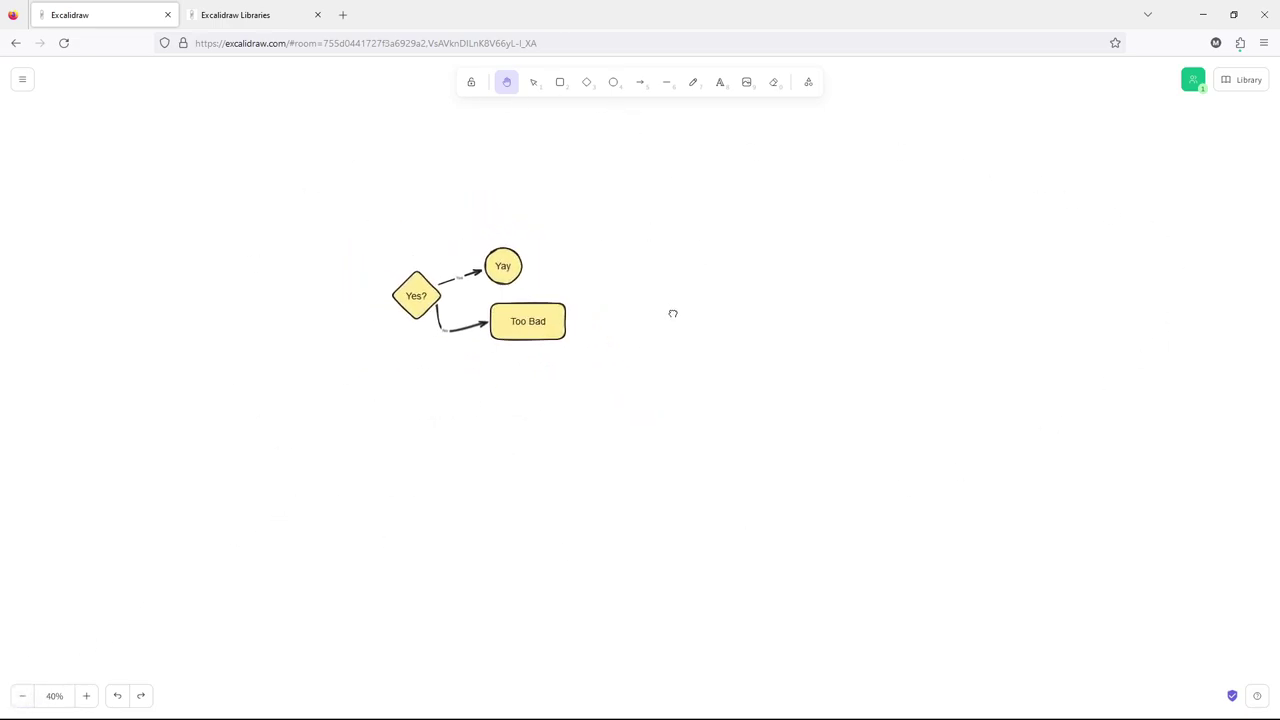
drag(671, 311, 626, 237)
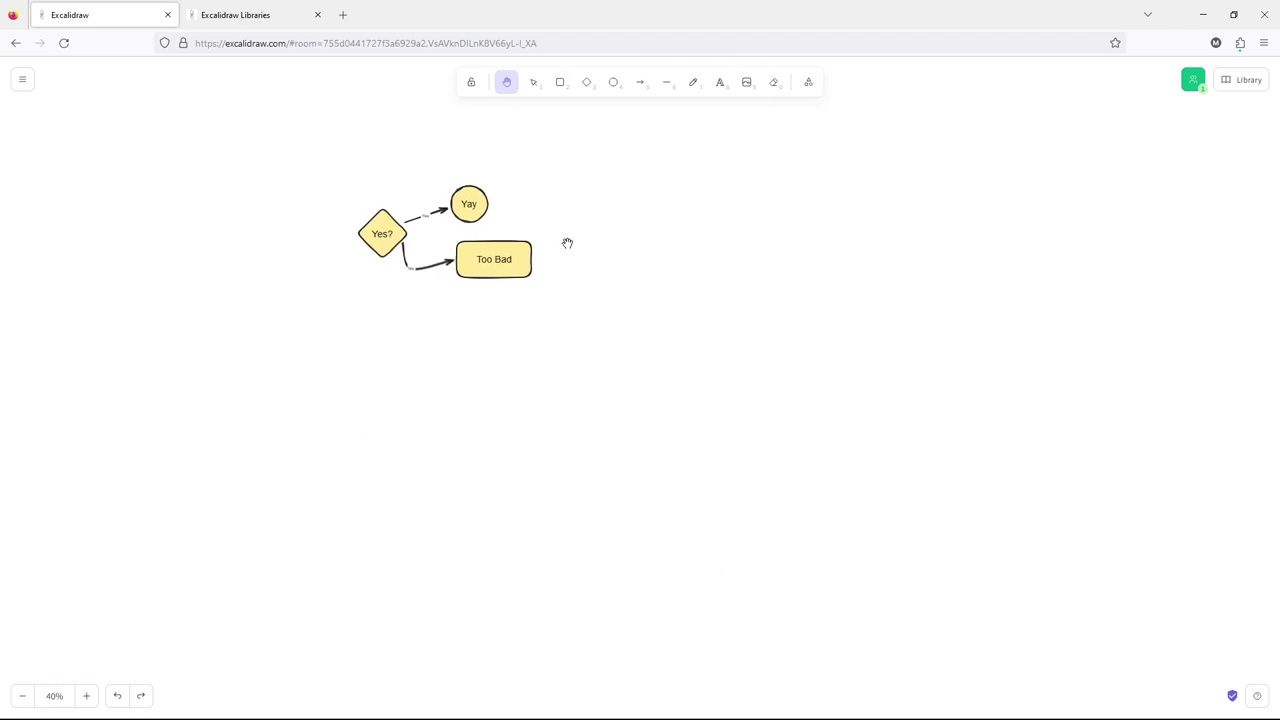
drag(573, 219, 520, 205)
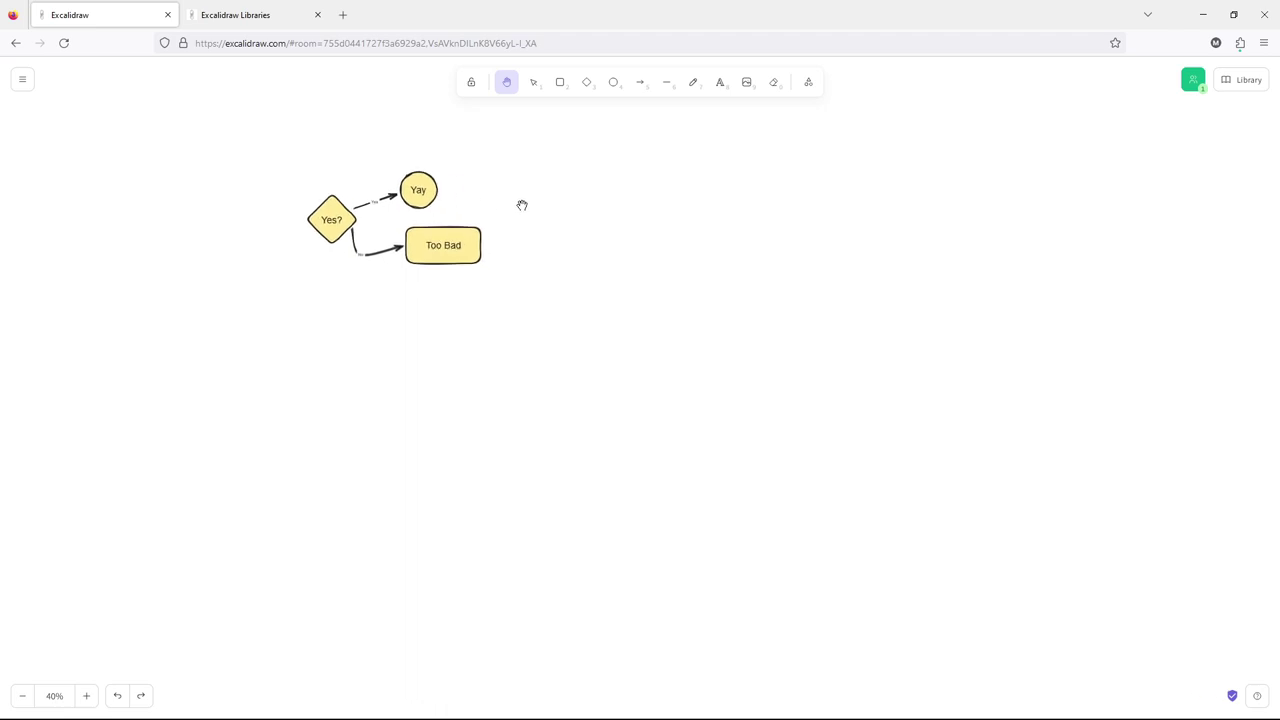